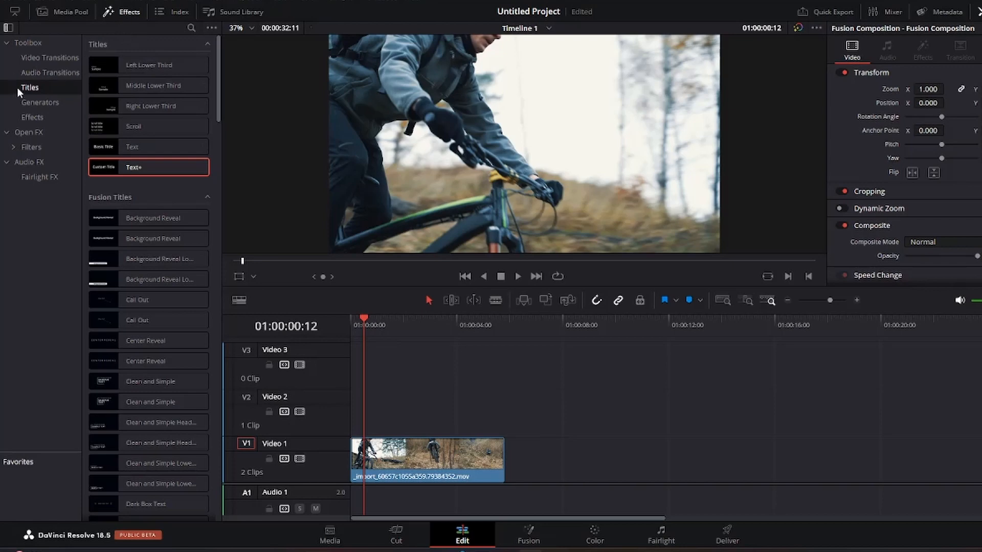
Place a Text+ title on Video 2 above the bike clip and apply the TimeCode modifier to its text.
{"action": "mouse_move", "coordinate": [118, 170]}
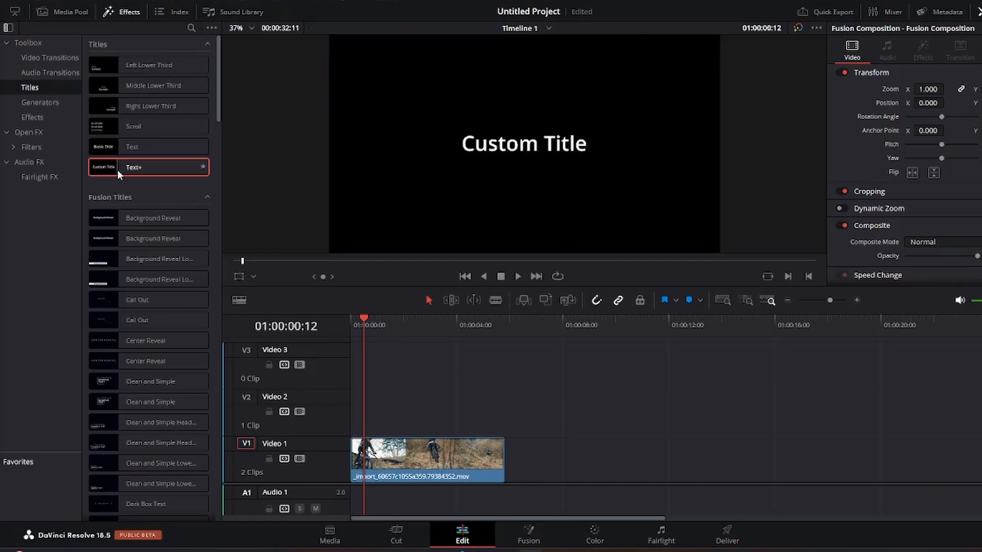
{"action": "left_click_drag", "start_coordinate": [130, 165], "coordinate": [373, 420]}
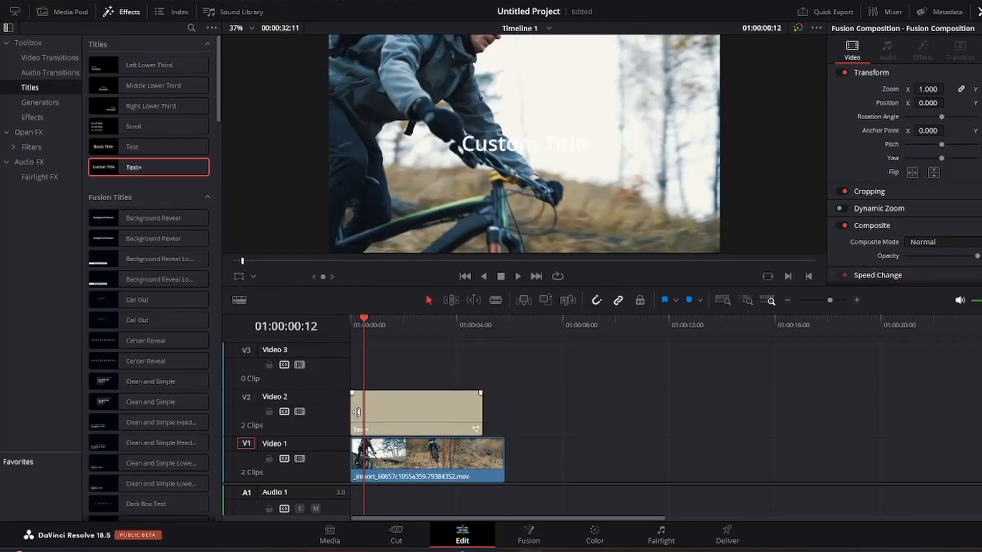
{"action": "left_click", "coordinate": [392, 421]}
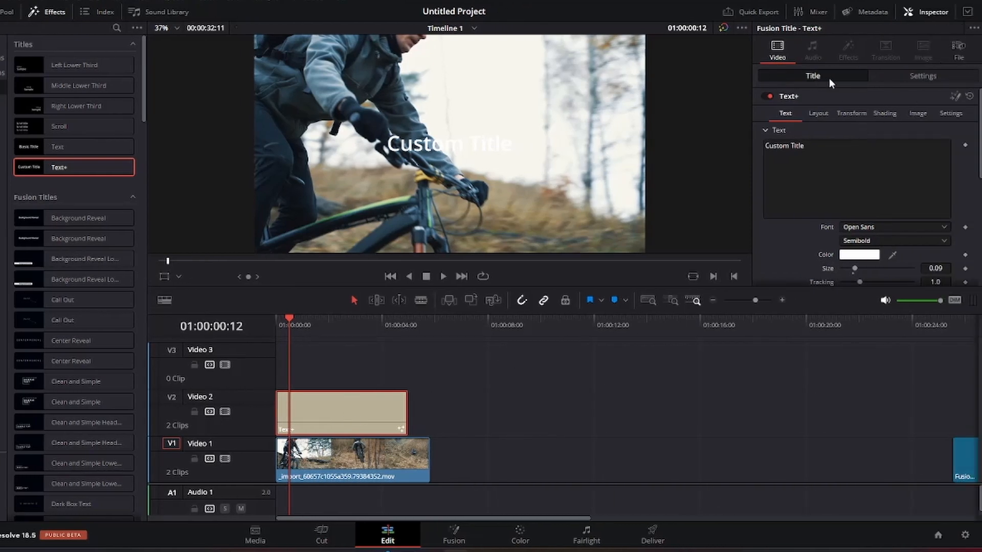
{"action": "right_click", "coordinate": [819, 185]}
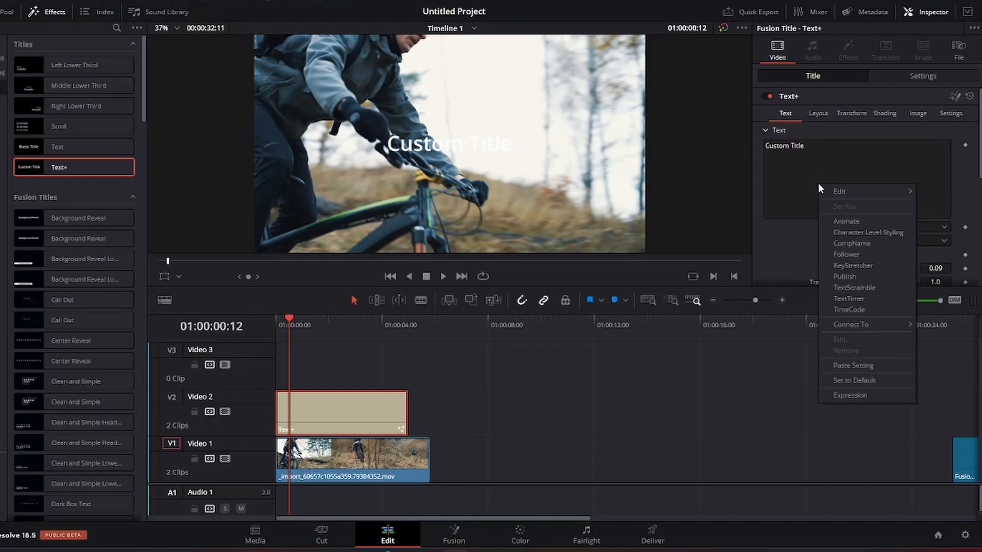
{"action": "left_click", "coordinate": [858, 309]}
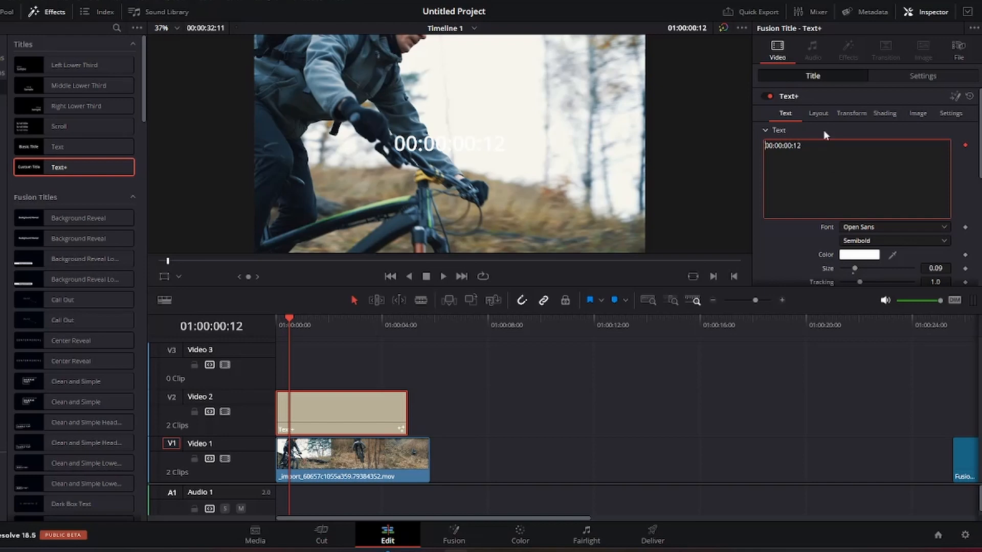
Lower the timecode text to a Center Y of 0.113 and set its color to light green #8eff96.
{"action": "left_click", "coordinate": [818, 113]}
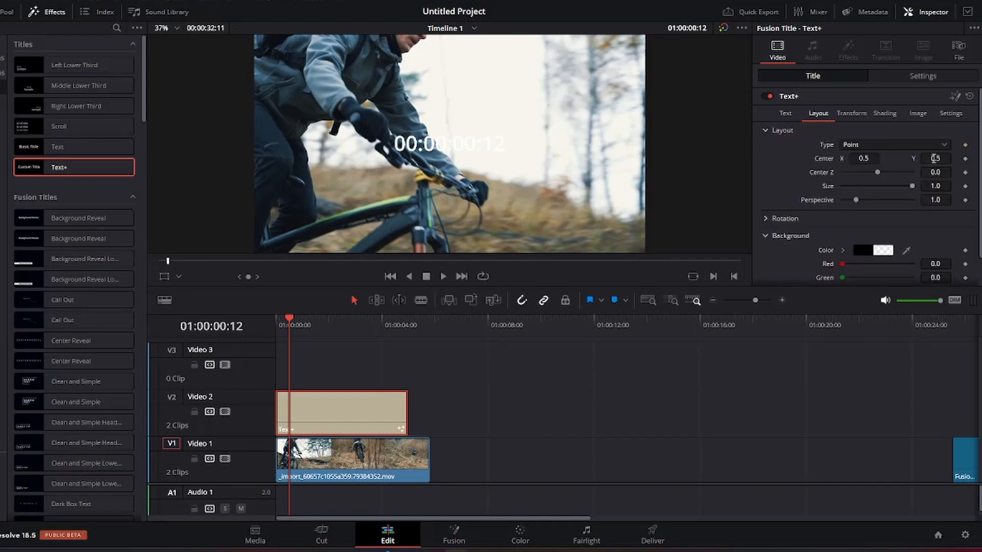
{"action": "left_click_drag", "start_coordinate": [934, 158], "coordinate": [880, 158]}
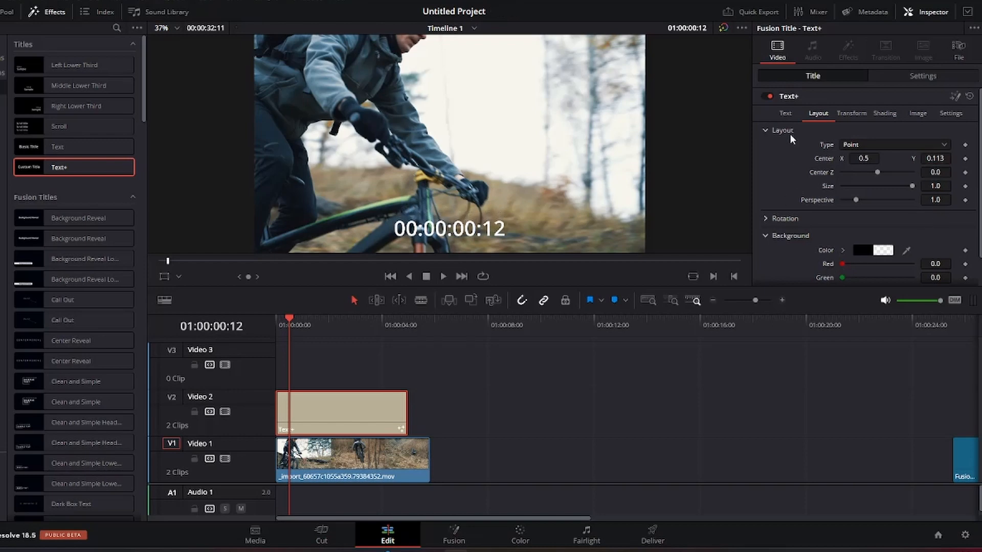
{"action": "left_click", "coordinate": [781, 113]}
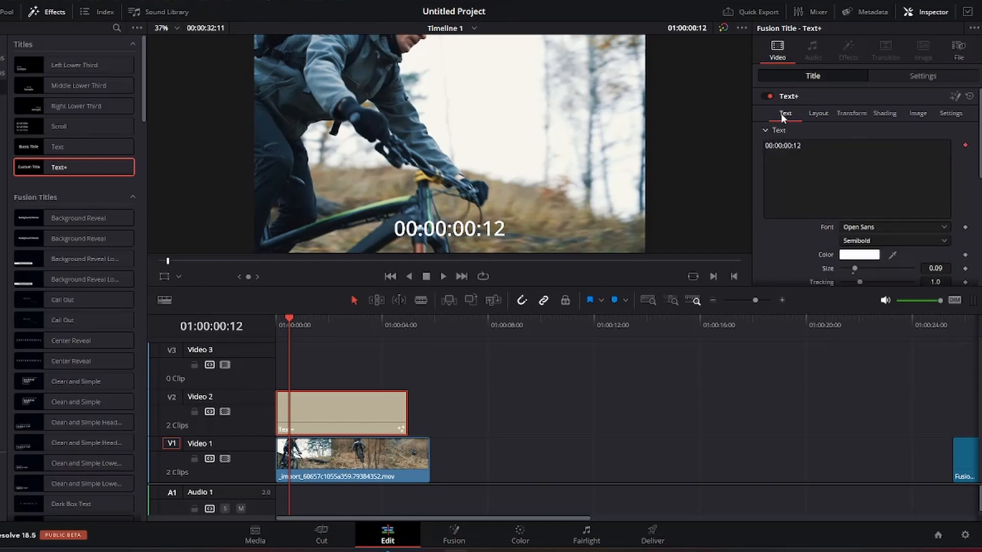
{"action": "left_click", "coordinate": [860, 256]}
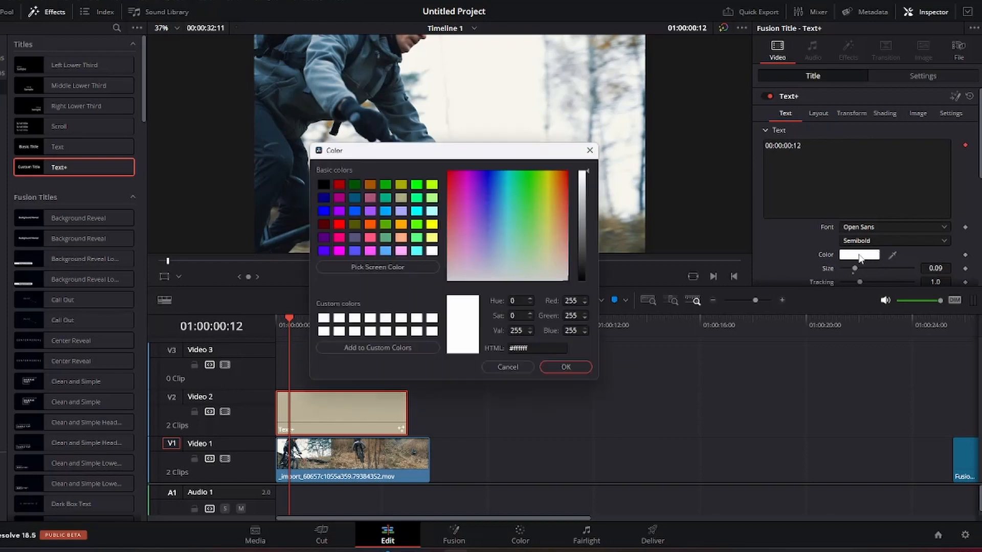
{"action": "left_click", "coordinate": [527, 232]}
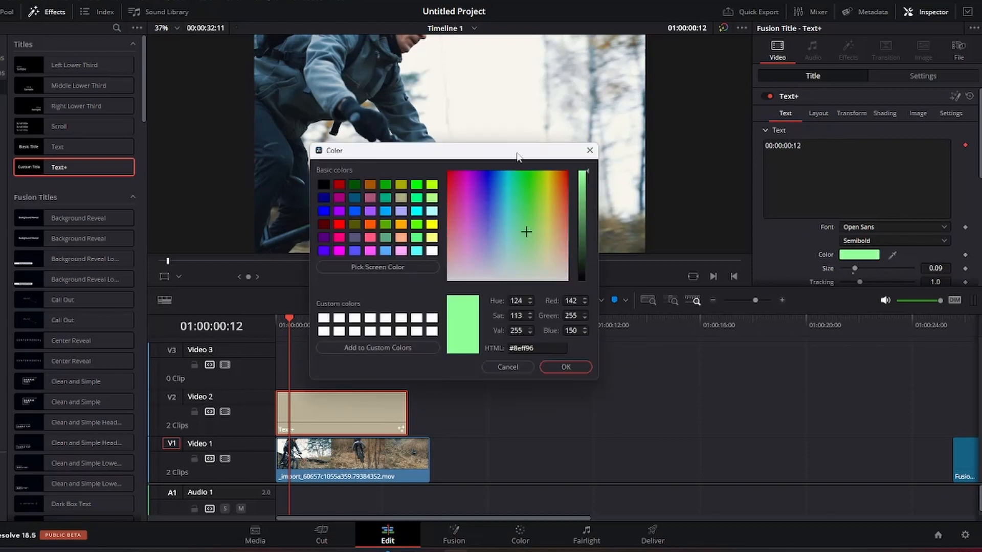
{"action": "left_click_drag", "start_coordinate": [517, 156], "coordinate": [366, 268]}
{"action": "left_click_drag", "start_coordinate": [433, 303], "coordinate": [434, 282]}
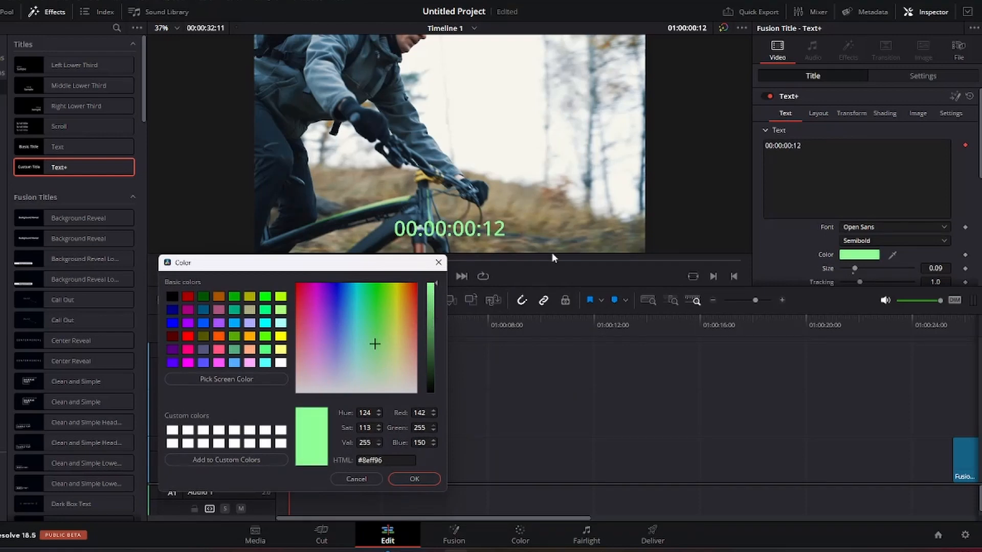
{"action": "left_click", "coordinate": [408, 475]}
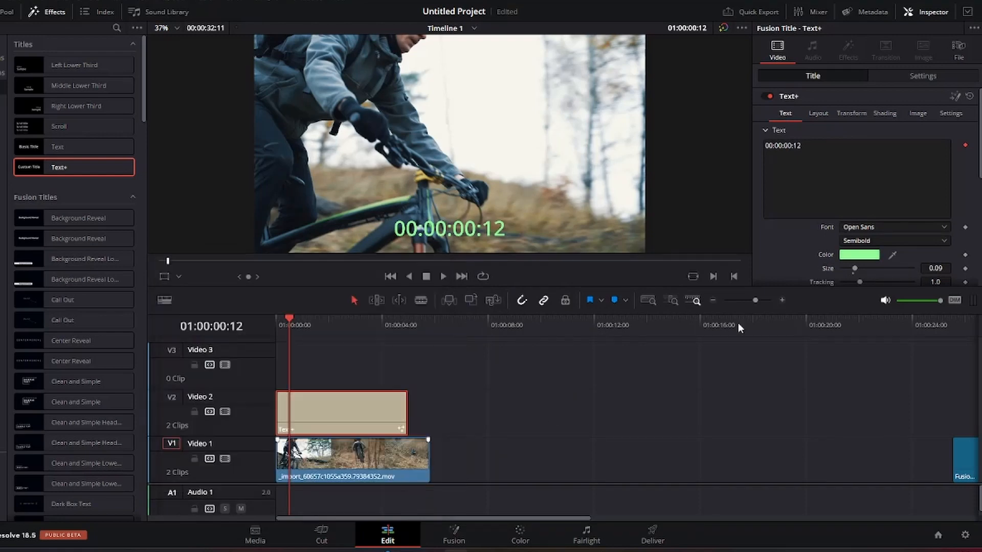
Enable the Red Outline shading element on the timecode text and set the outline color to black.
{"action": "left_click", "coordinate": [819, 115]}
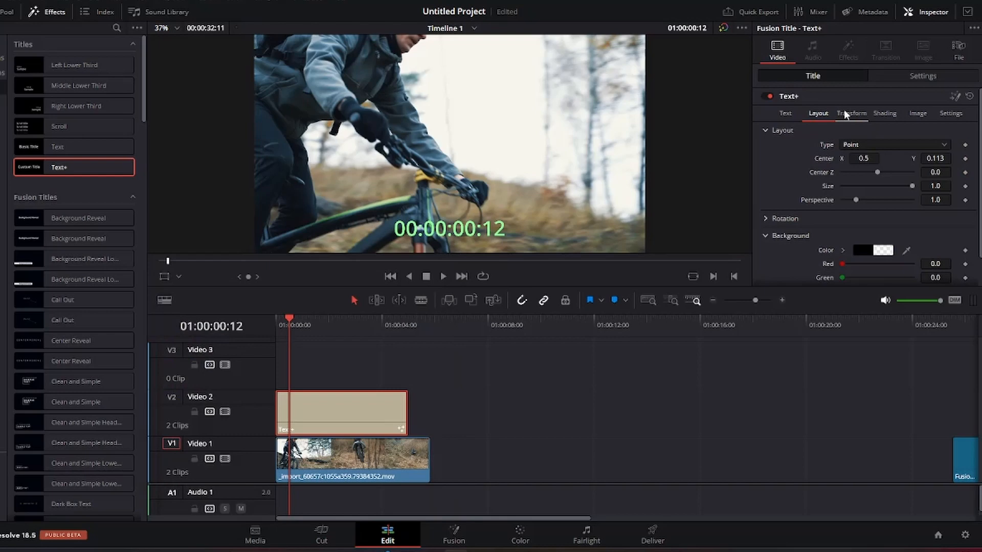
{"action": "left_click", "coordinate": [882, 114]}
{"action": "left_click", "coordinate": [858, 145]}
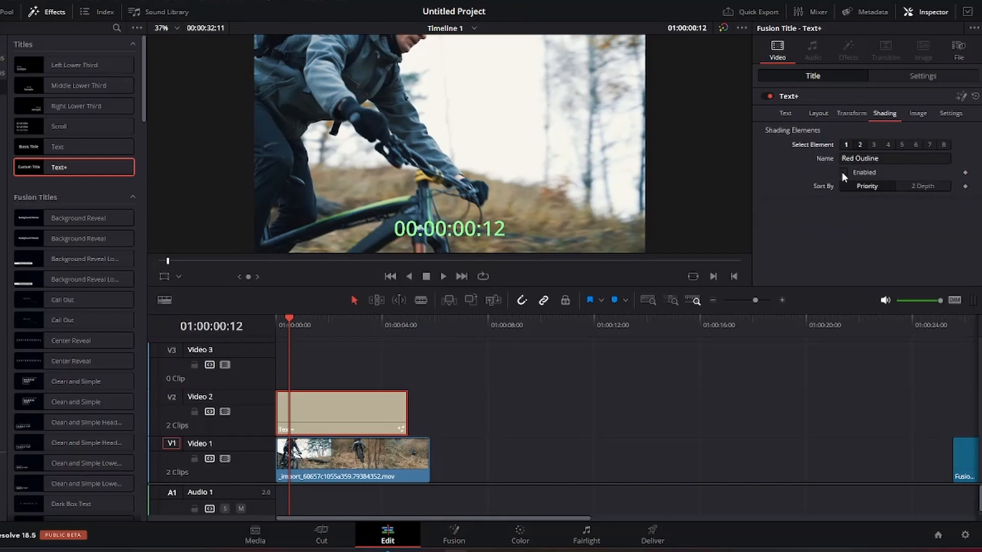
{"action": "left_click", "coordinate": [843, 173]}
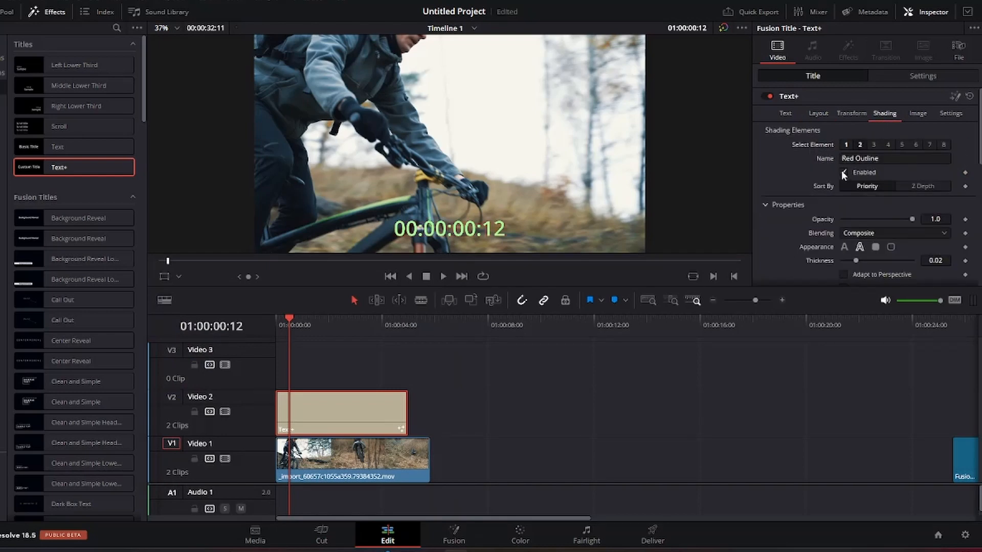
{"action": "scroll", "coordinate": [857, 220], "scroll_direction": "down", "scroll_amount": 3}
{"action": "left_click", "coordinate": [873, 271]}
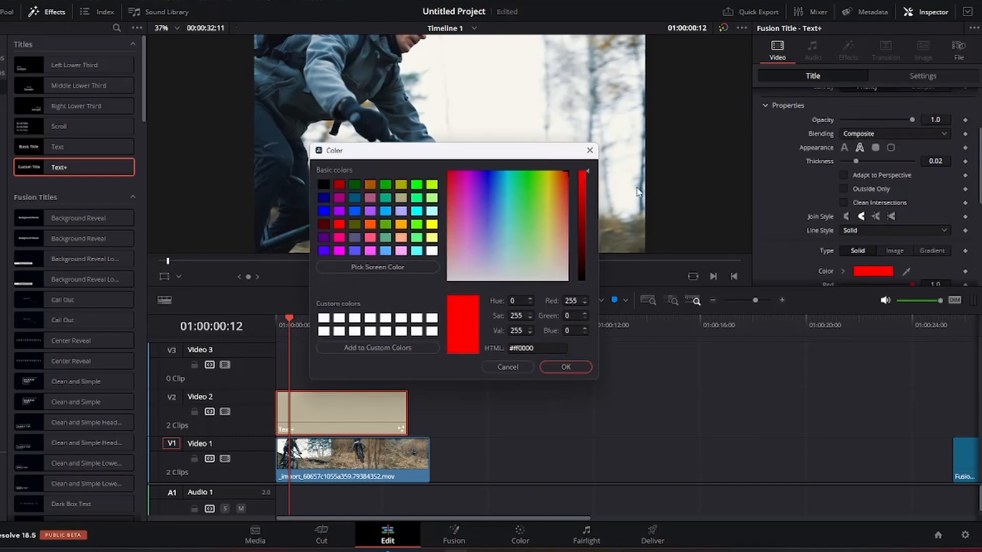
{"action": "left_click_drag", "start_coordinate": [587, 170], "coordinate": [581, 280]}
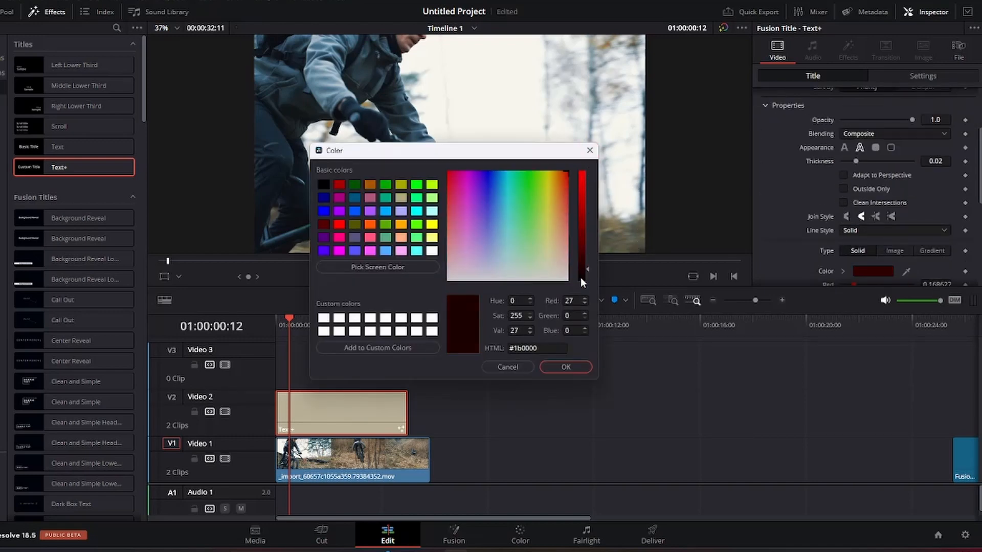
{"action": "left_click", "coordinate": [566, 367]}
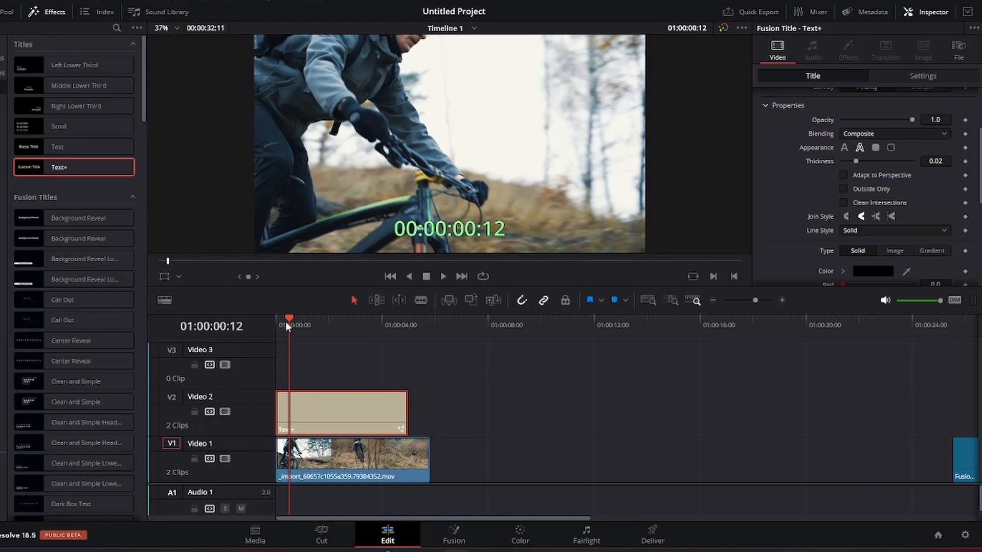
Scrub through the timecode and extend the end of the Text+ clip to the end of the bike clip.
{"action": "left_click_drag", "start_coordinate": [287, 314], "coordinate": [398, 354]}
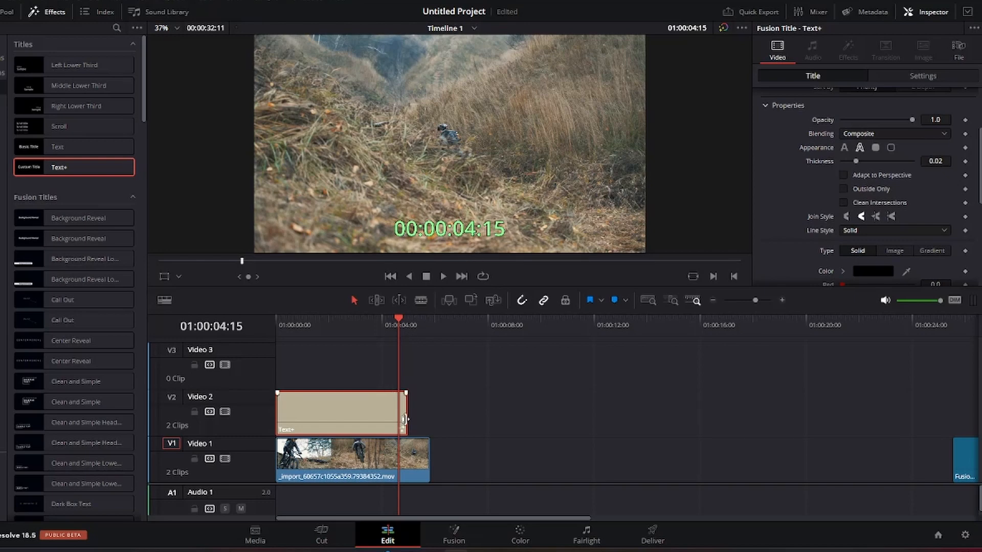
{"action": "left_click_drag", "start_coordinate": [404, 419], "coordinate": [432, 428]}
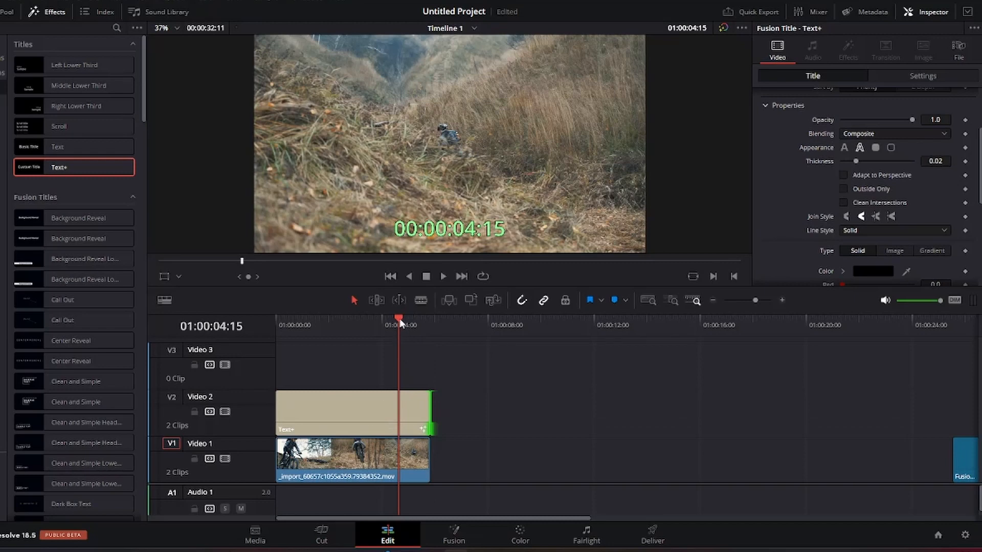
{"action": "left_click_drag", "start_coordinate": [400, 318], "coordinate": [420, 343]}
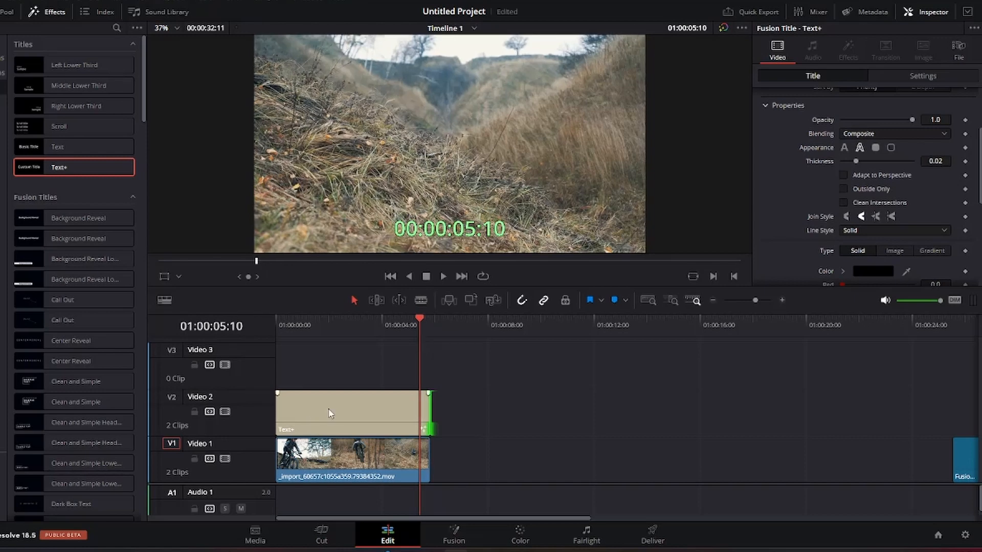
Try shortening and shifting the Text+ clip on Video 2, bringing it back to start at the beginning of the timeline.
{"action": "left_click_drag", "start_coordinate": [428, 413], "coordinate": [391, 418]}
{"action": "left_click_drag", "start_coordinate": [419, 320], "coordinate": [295, 351]}
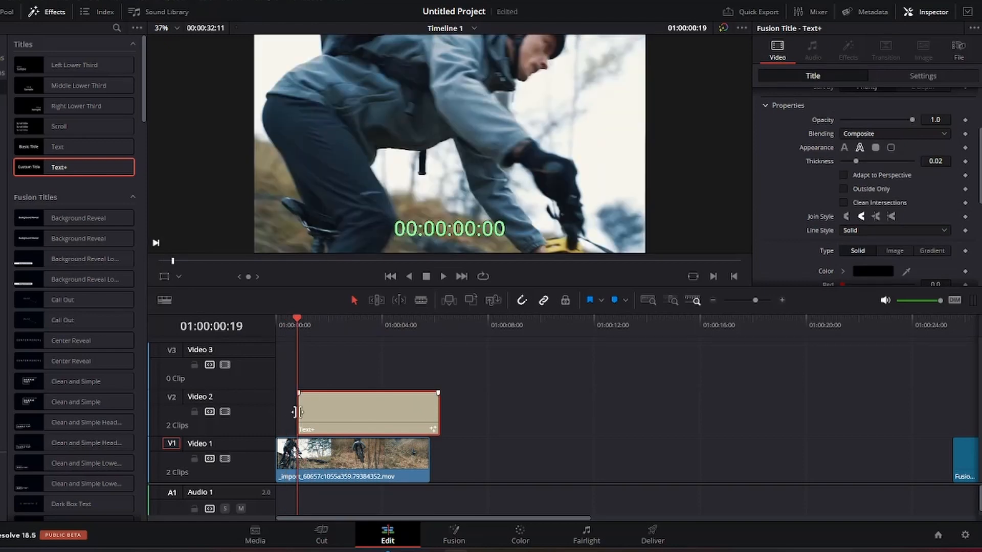
{"action": "left_click_drag", "start_coordinate": [297, 412], "coordinate": [277, 411]}
{"action": "mouse_move", "coordinate": [300, 320]}
{"action": "left_mouse_down"}
{"action": "mouse_move", "coordinate": [281, 321]}
{"action": "mouse_move", "coordinate": [297, 330]}
{"action": "left_mouse_up"}
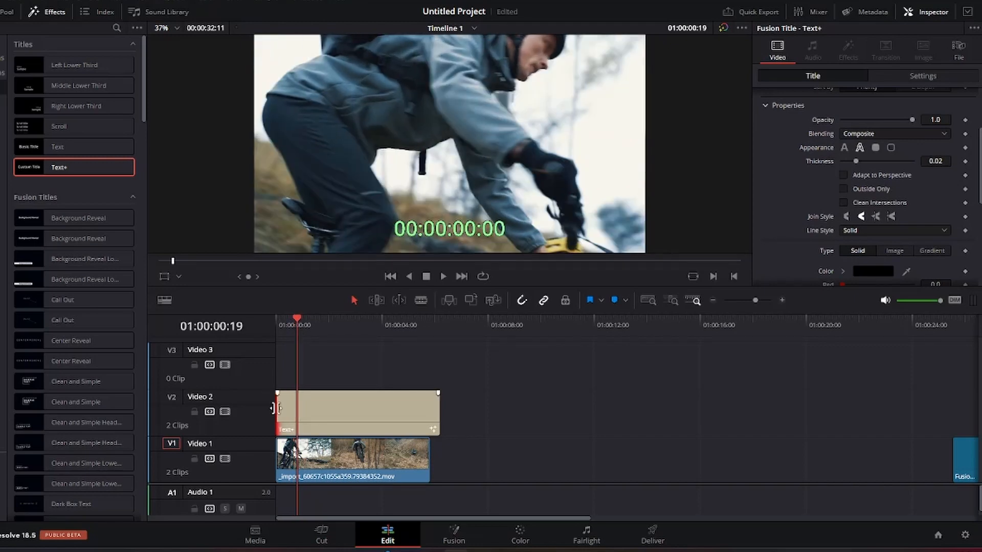
{"action": "left_click_drag", "start_coordinate": [278, 413], "coordinate": [316, 413]}
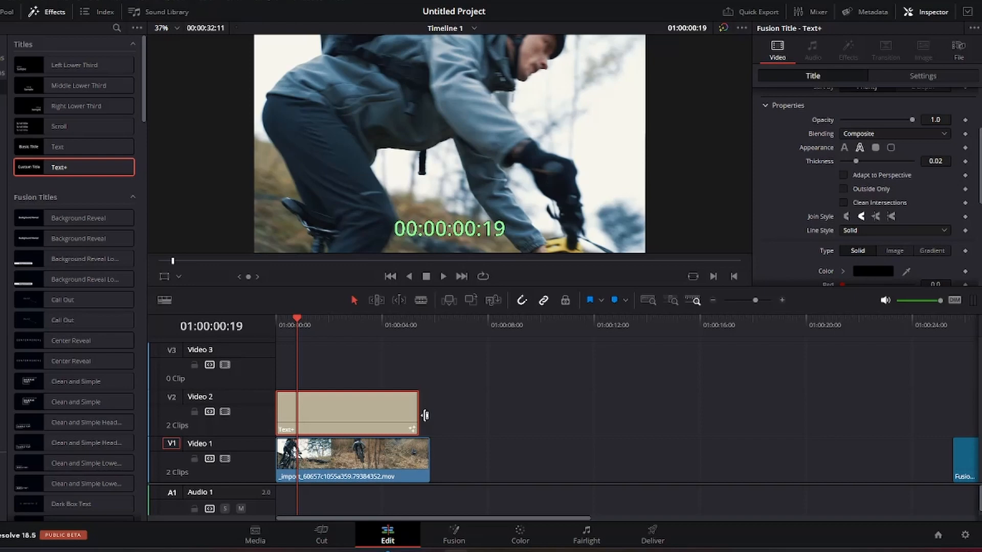
Open the title in Fusion, turn off hours and frames in its Time Code modifier, and return to the Edit page.
{"action": "scroll", "coordinate": [803, 146], "scroll_direction": "up", "scroll_amount": 5}
{"action": "left_click", "coordinate": [791, 112]}
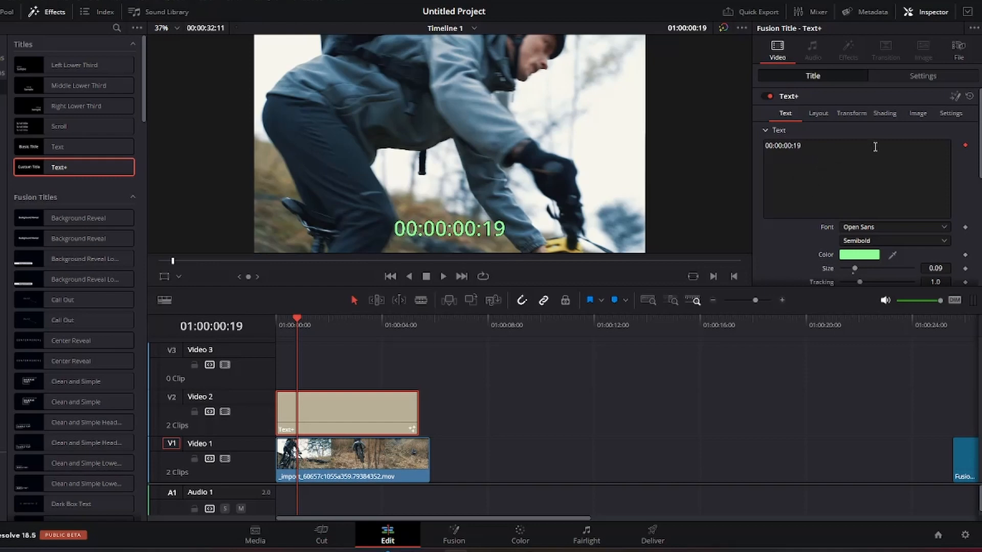
{"action": "left_click", "coordinate": [955, 97]}
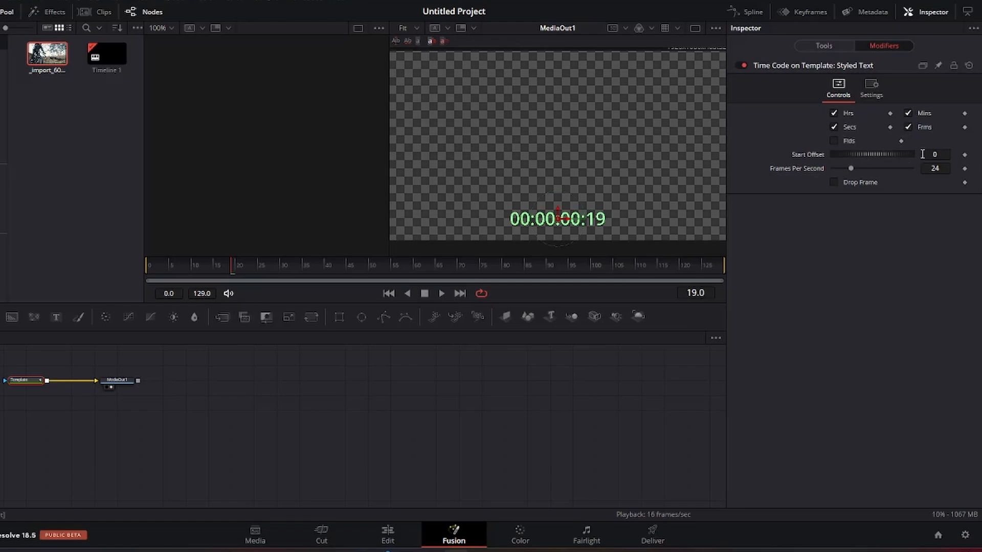
{"action": "left_click", "coordinate": [908, 127]}
{"action": "left_click", "coordinate": [834, 114]}
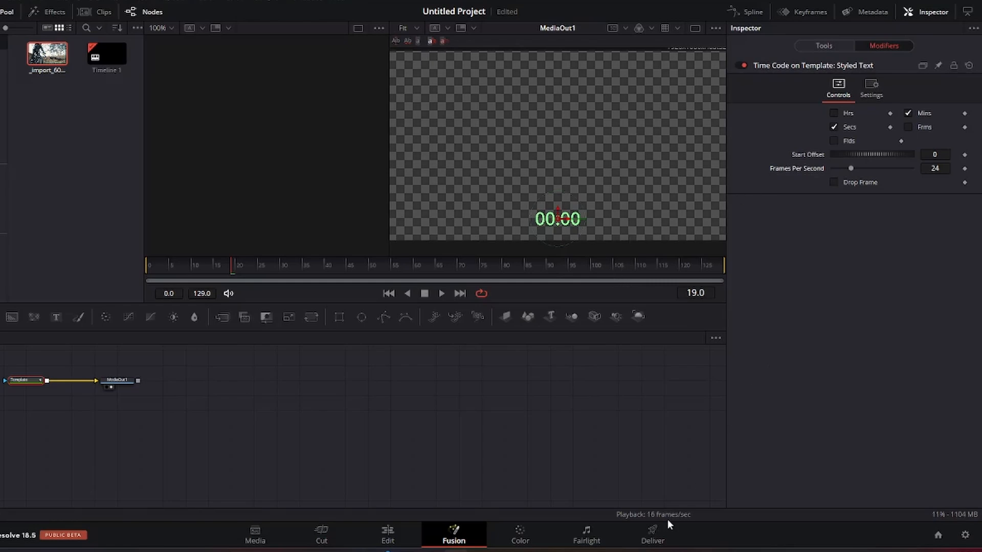
{"action": "left_click", "coordinate": [387, 538]}
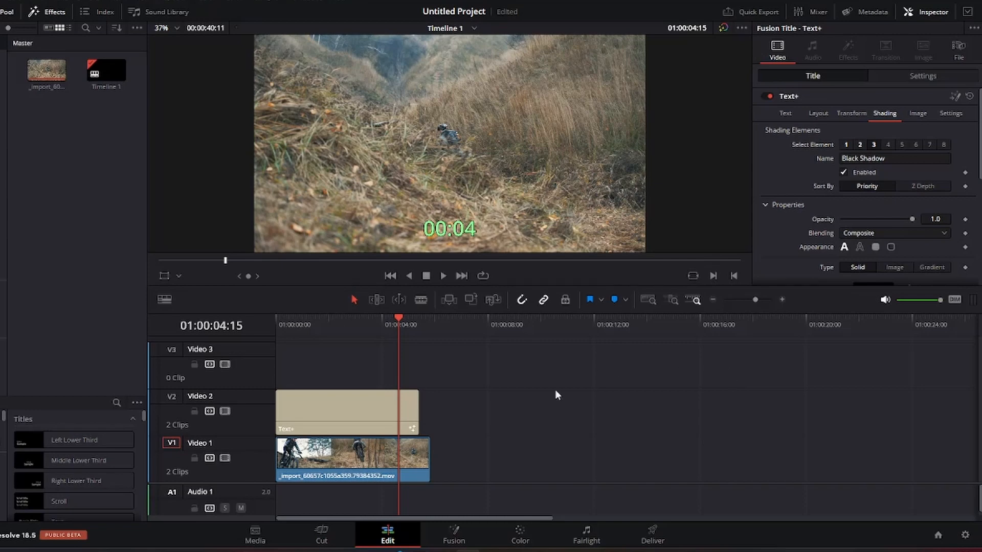
Create a new Fusion composition named "counter" and place it on Video 1 after the bike clip, spanning the playhead at 01:00:07:11.
{"action": "left_click_drag", "start_coordinate": [399, 317], "coordinate": [474, 342]}
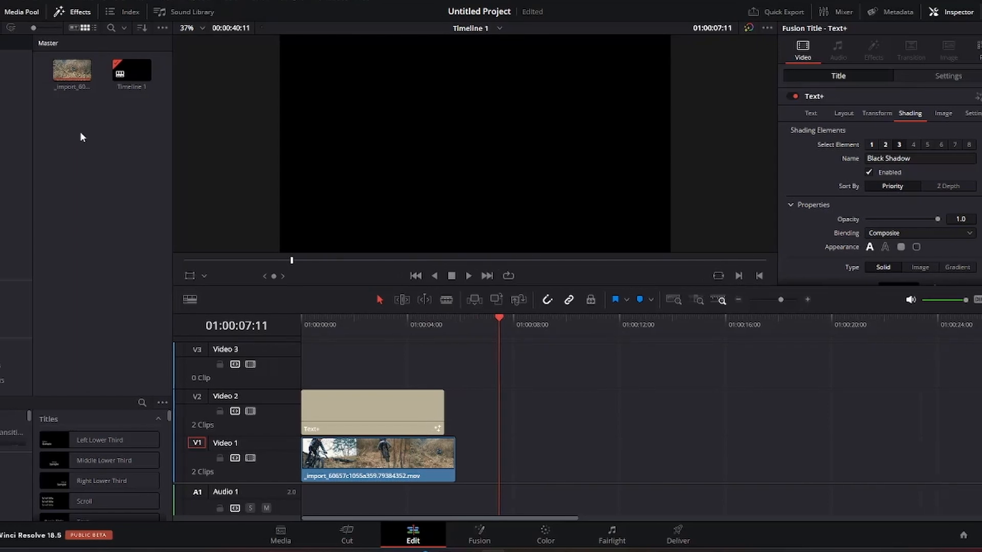
{"action": "right_click", "coordinate": [55, 135]}
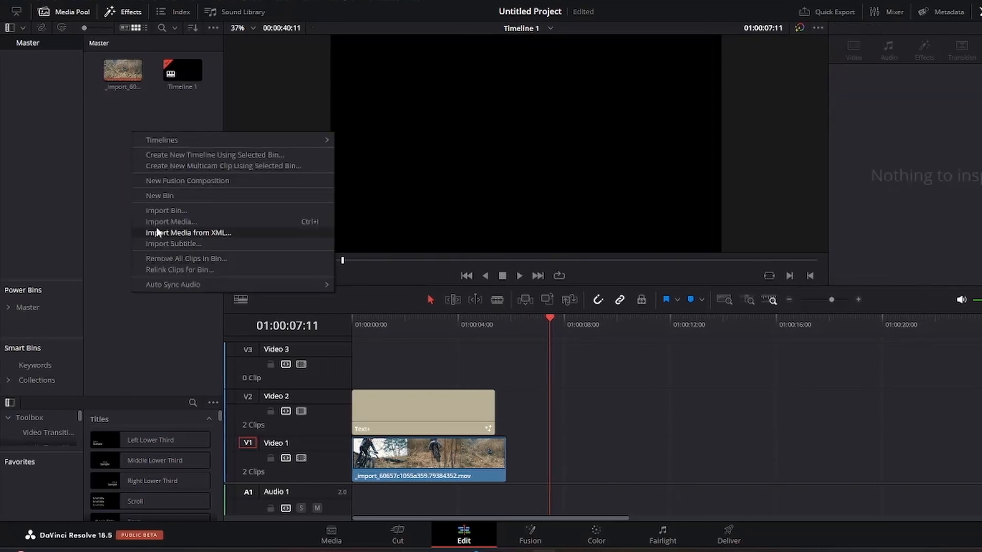
{"action": "left_click", "coordinate": [169, 181]}
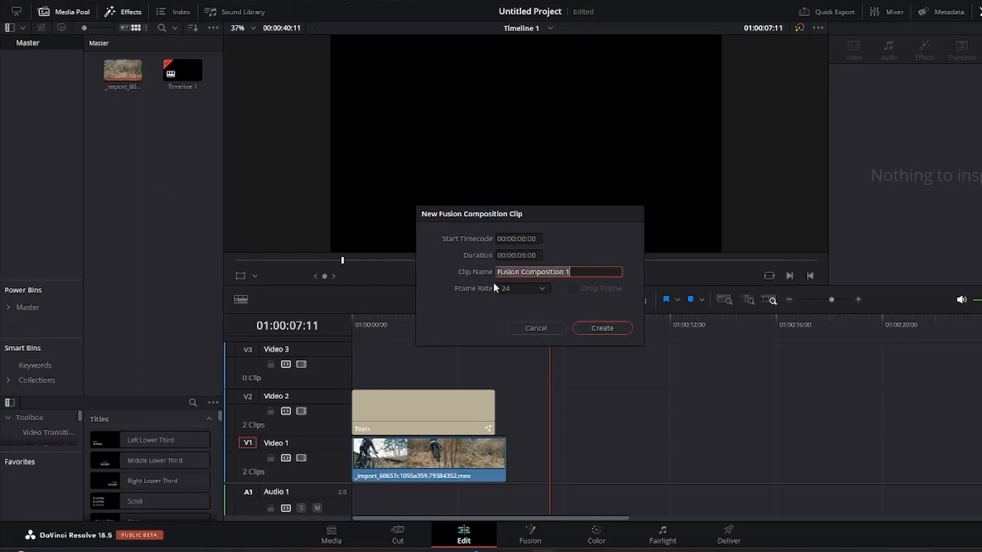
{"action": "key", "text": "BackSpace"}
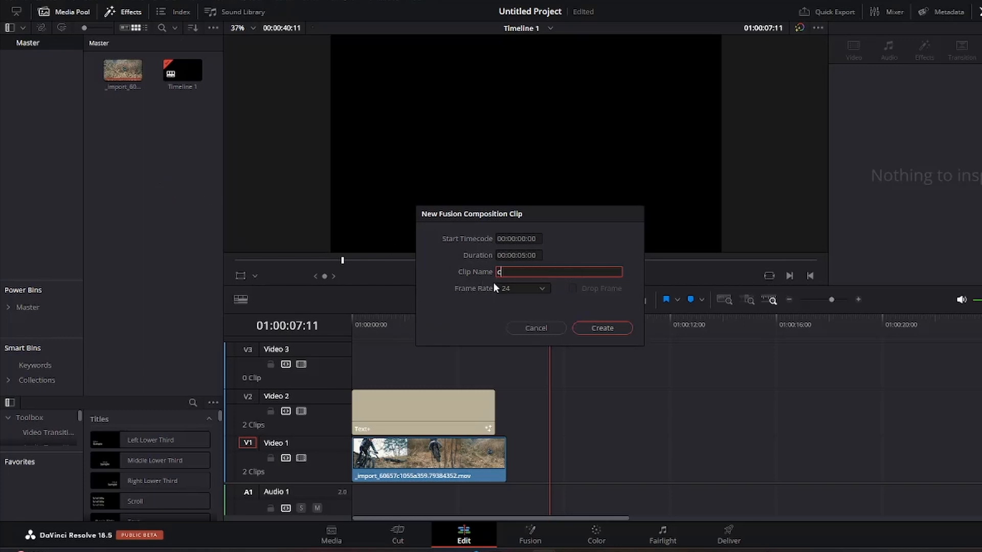
{"action": "type", "text": "counter"}
{"action": "left_click", "coordinate": [602, 329]}
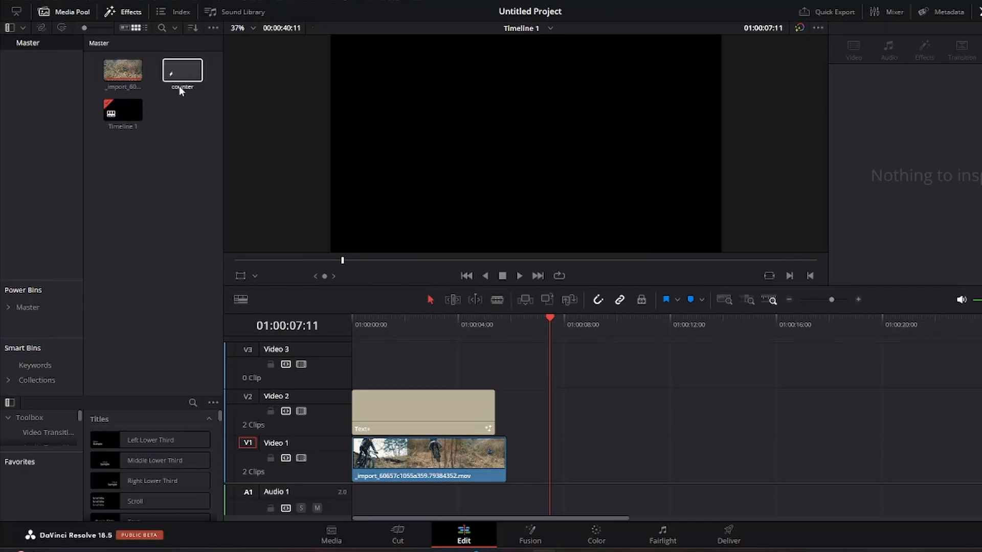
{"action": "left_click_drag", "start_coordinate": [179, 75], "coordinate": [533, 481]}
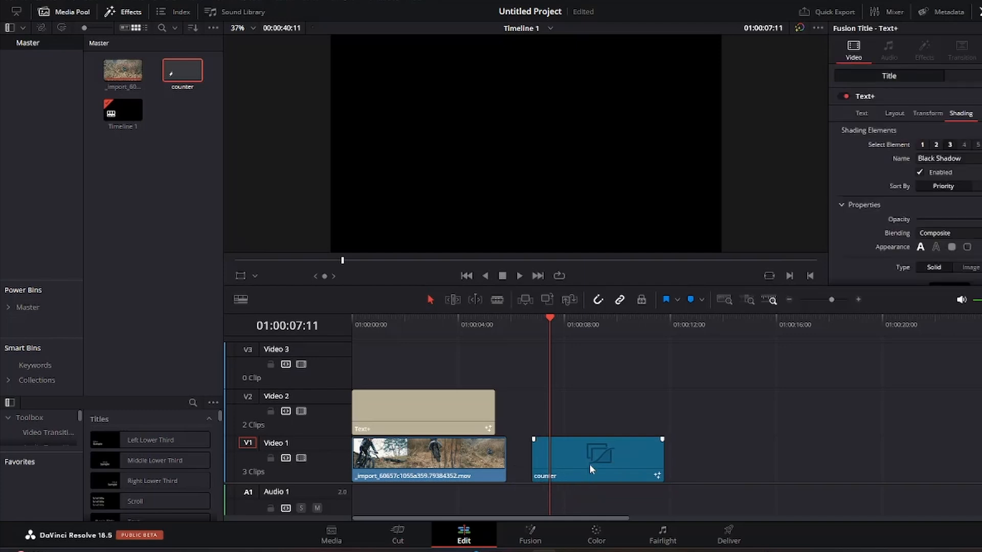
{"action": "left_click", "coordinate": [589, 465]}
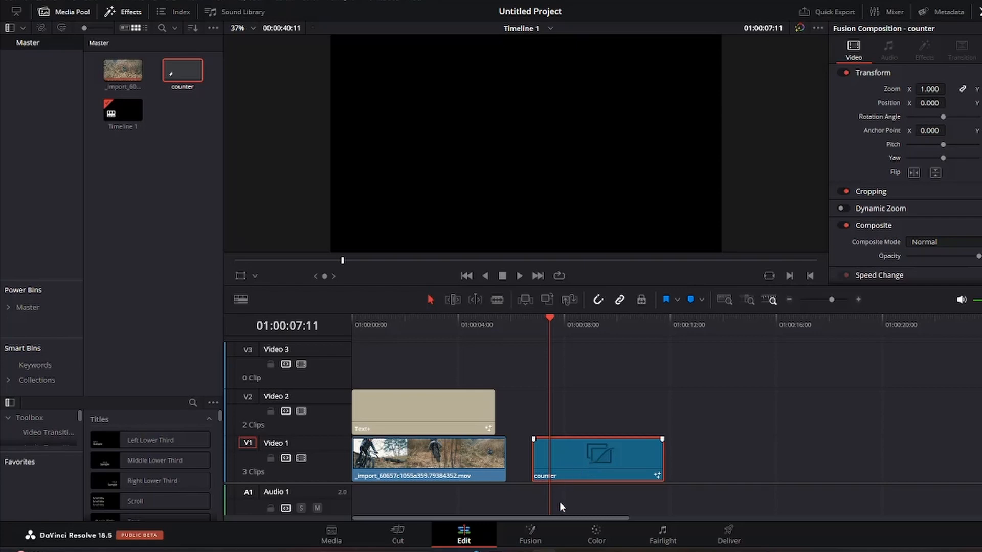
Open the counter composition in Fusion, reposition the MediaOut1 node, and add a Background node to the left of it.
{"action": "mouse_move", "coordinate": [577, 549]}
{"action": "left_click", "coordinate": [530, 537]}
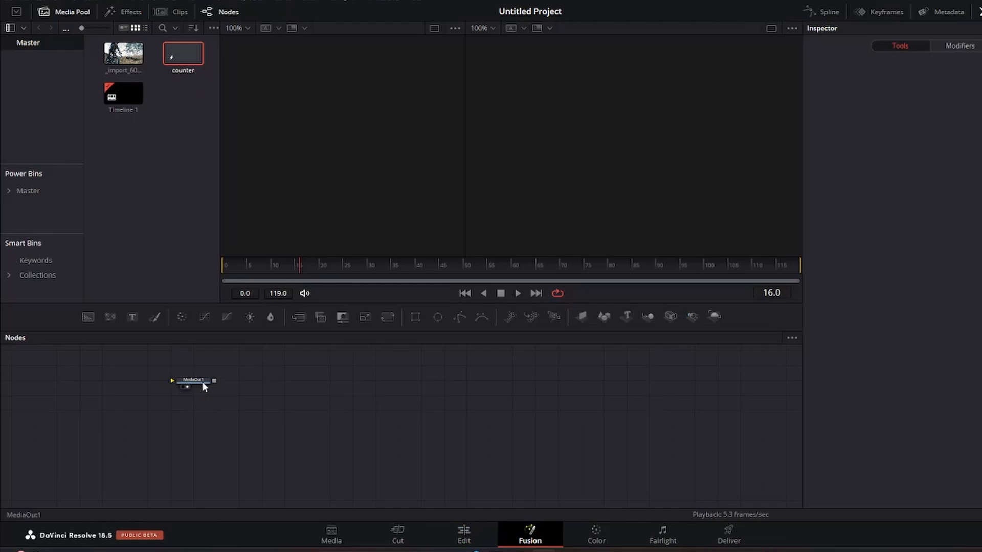
{"action": "left_click_drag", "start_coordinate": [202, 383], "coordinate": [501, 428]}
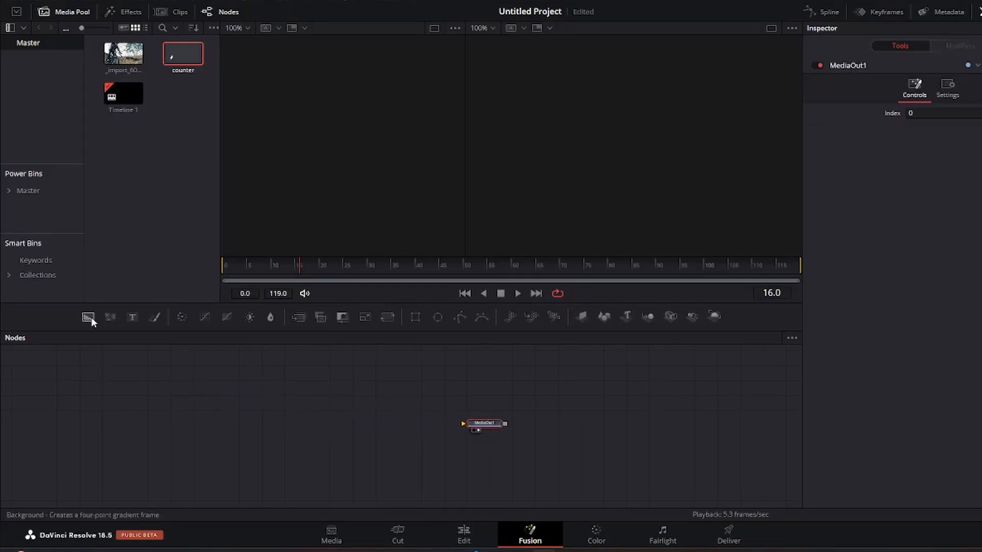
{"action": "left_click_drag", "start_coordinate": [91, 317], "coordinate": [310, 425]}
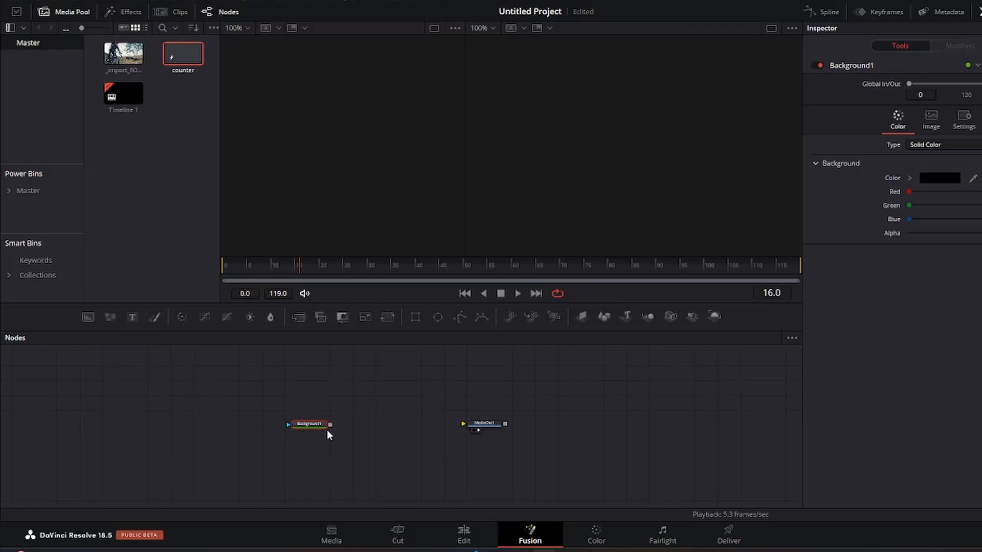
Set the Background node's colour to the muted blue #345f6f and connect its output to MediaOut1.
{"action": "left_click", "coordinate": [938, 180]}
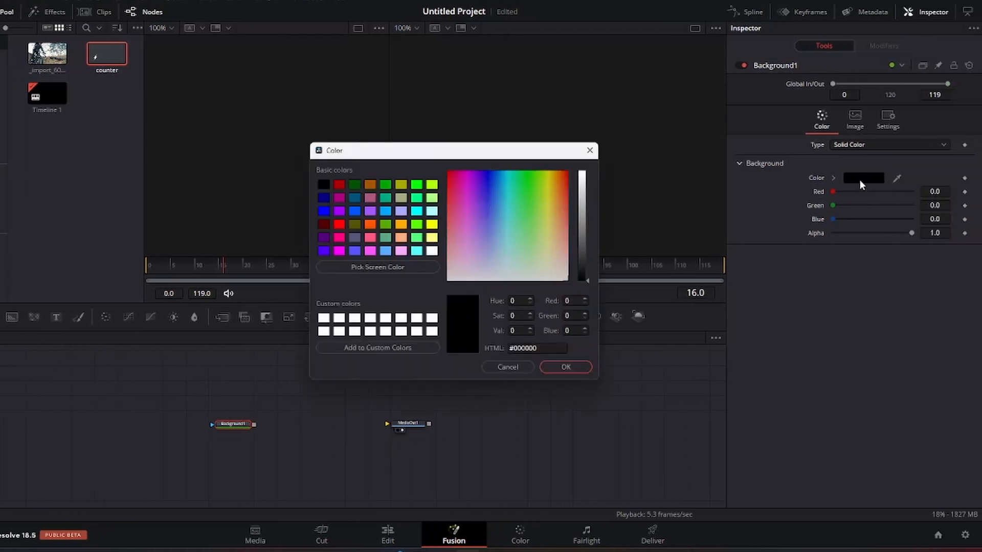
{"action": "left_click", "coordinate": [502, 222]}
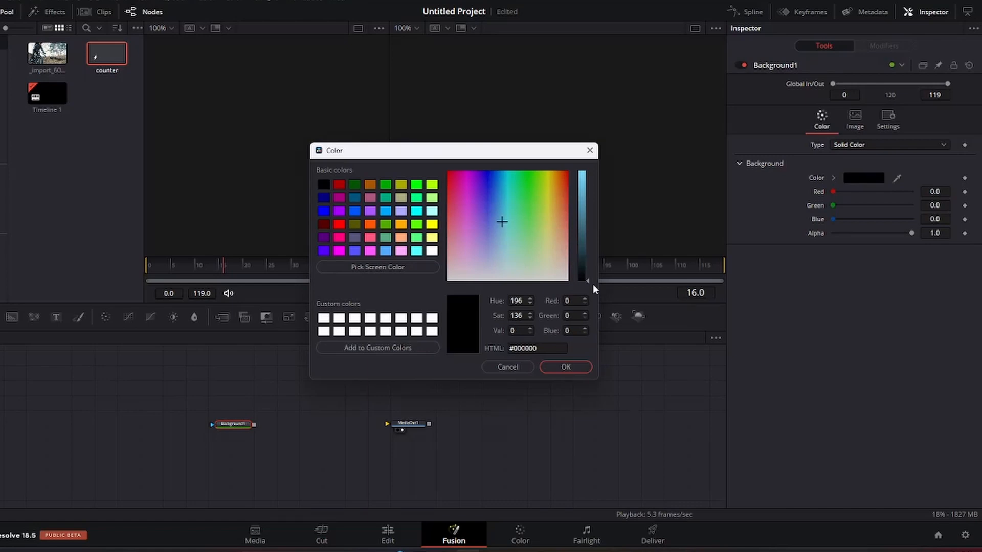
{"action": "left_click_drag", "start_coordinate": [588, 280], "coordinate": [583, 233]}
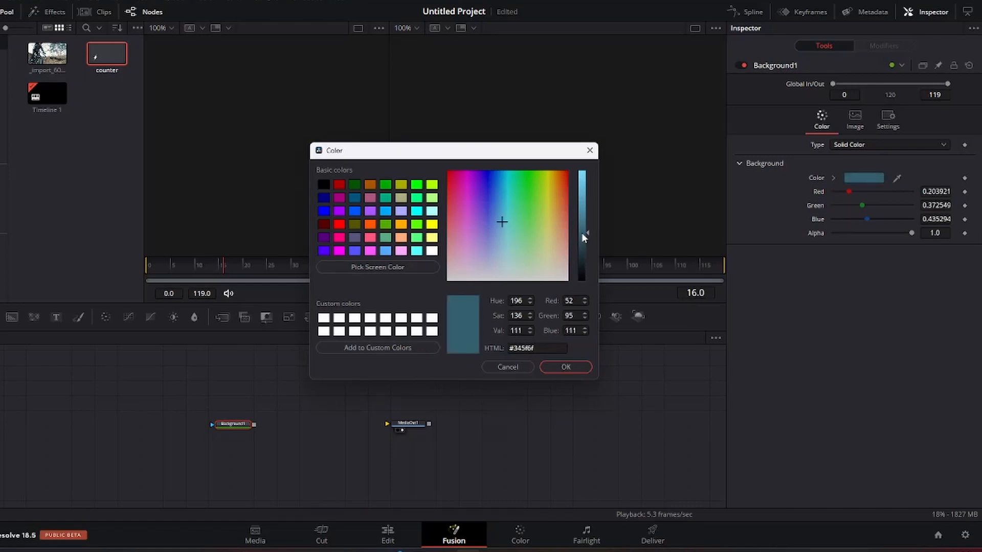
{"action": "left_click", "coordinate": [566, 366]}
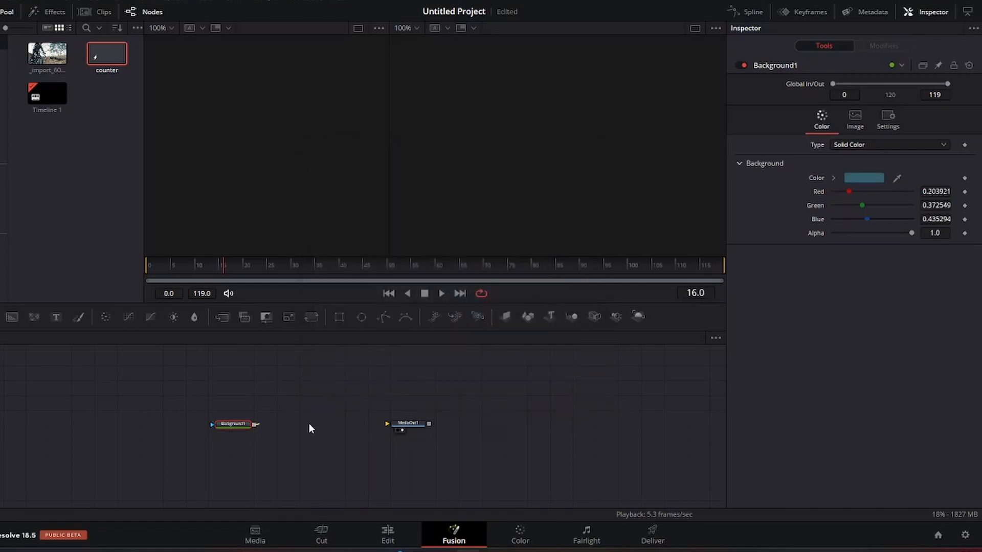
{"action": "left_click_drag", "start_coordinate": [309, 425], "coordinate": [392, 426]}
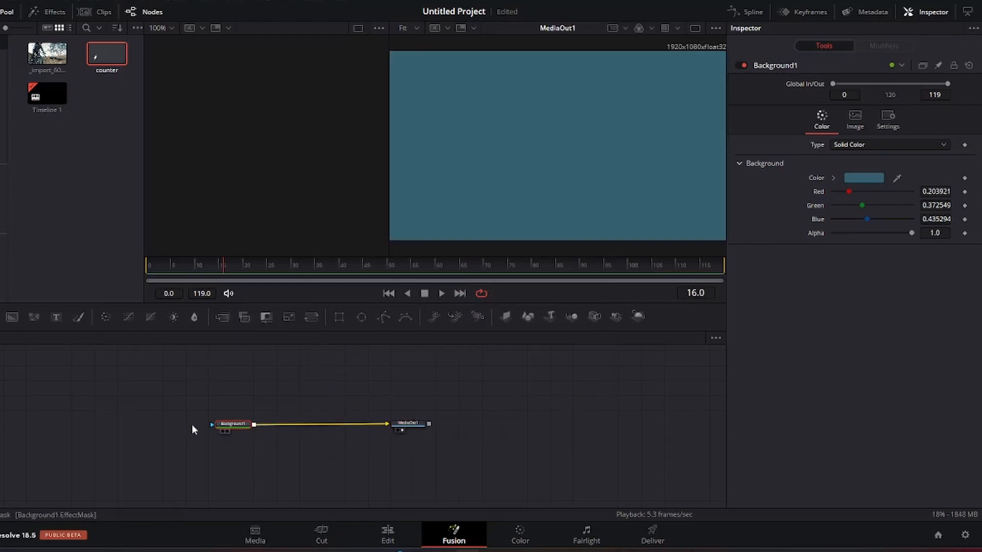
Insert a Merge node between Background1 and MediaOut1 and feed a new Text+ node into its foreground.
{"action": "left_click", "coordinate": [222, 317]}
{"action": "left_click_drag", "start_coordinate": [235, 424], "coordinate": [173, 422]}
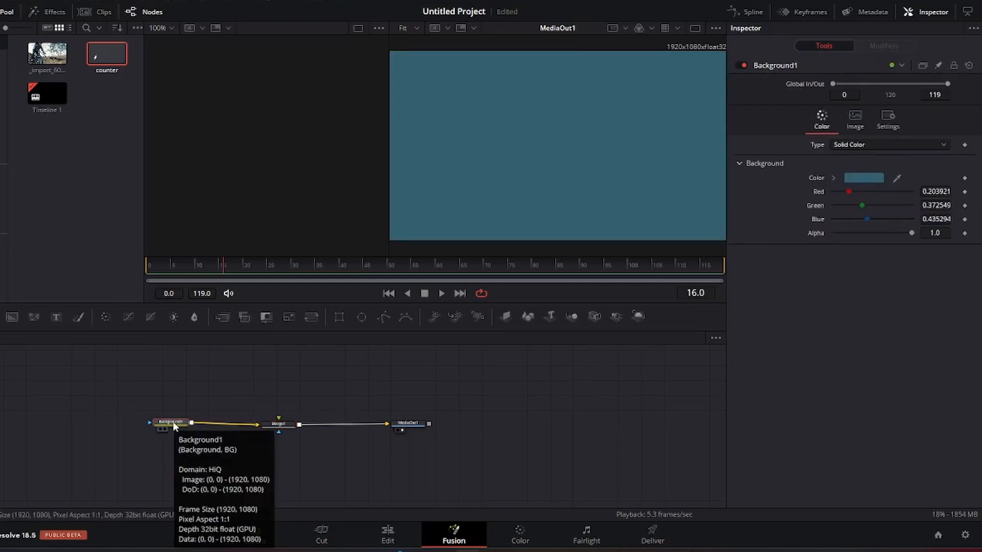
{"action": "left_click_drag", "start_coordinate": [60, 320], "coordinate": [275, 425]}
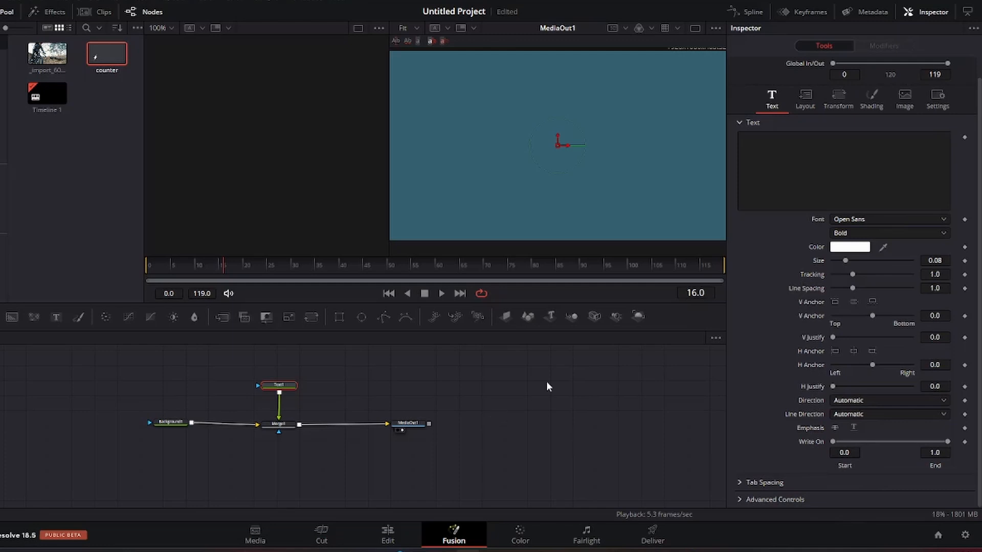
Start a new custom control for the Text1 node and name it "counter".
{"action": "right_click", "coordinate": [281, 391]}
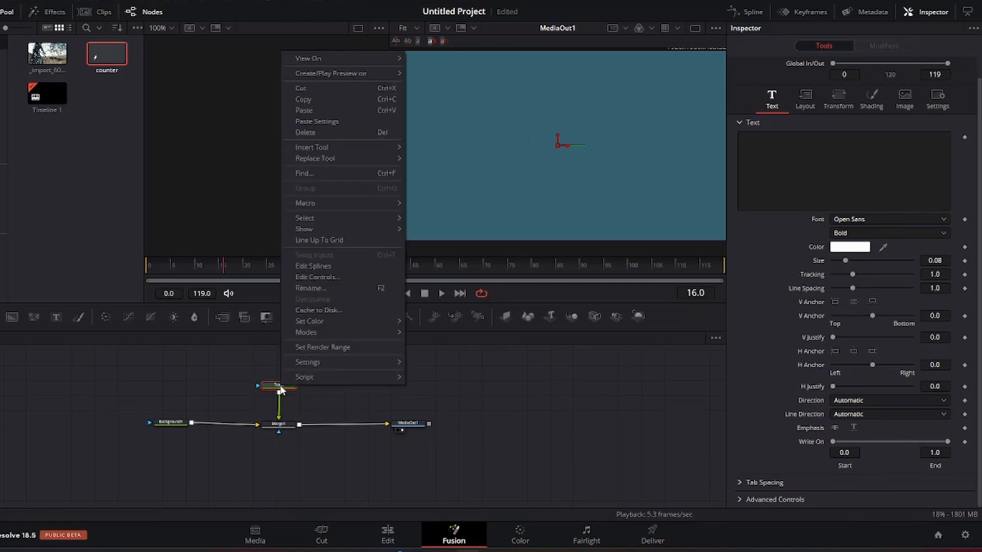
{"action": "left_click", "coordinate": [319, 278]}
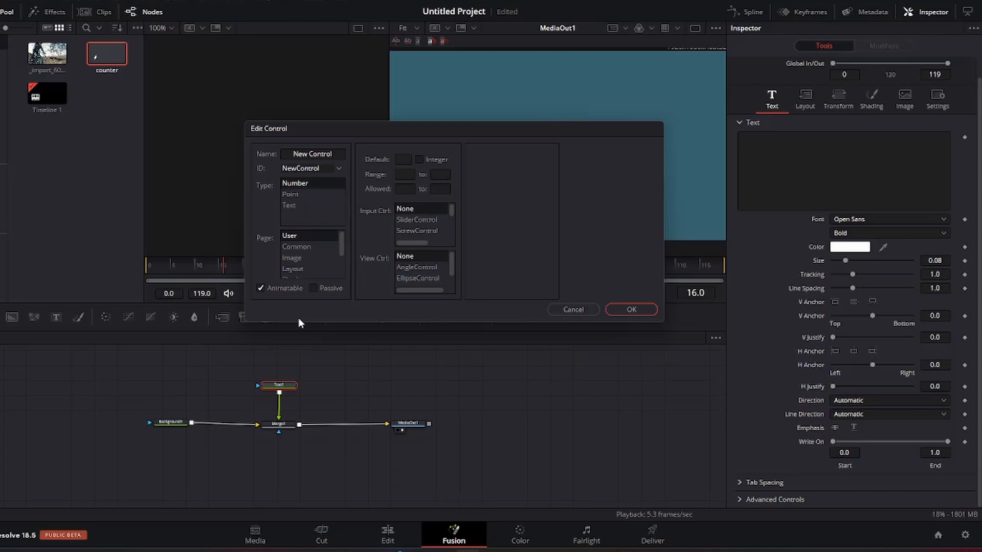
{"action": "left_click", "coordinate": [336, 154]}
{"action": "key", "text": "BackSpace"}
{"action": "key", "text": "BackSpace"}
{"action": "key", "text": "BackSpace"}
{"action": "key", "text": "BackSpace"}
{"action": "key", "text": "BackSpace"}
{"action": "key", "text": "BackSpace"}
{"action": "key", "text": "BackSpace"}
{"action": "key", "text": "BackSpace"}
{"action": "key", "text": "BackSpace"}
{"action": "key", "text": "BackSpace"}
{"action": "key", "text": "BackSpace"}
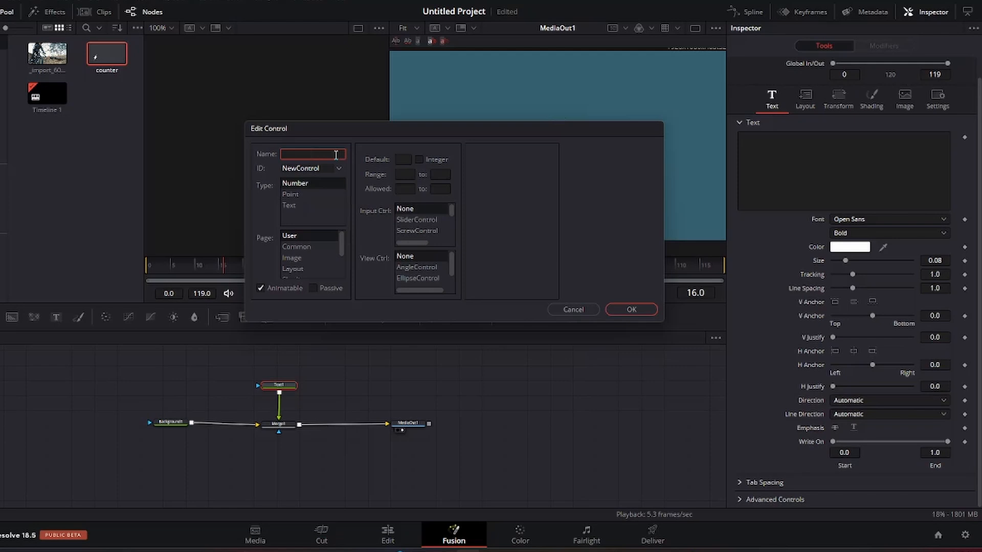
{"action": "type", "text": "counter"}
Put the counter control on the Text page as a SliderControl with a range of 0 to 20000, and create it.
{"action": "scroll", "coordinate": [336, 245], "scroll_direction": "down", "scroll_amount": 2}
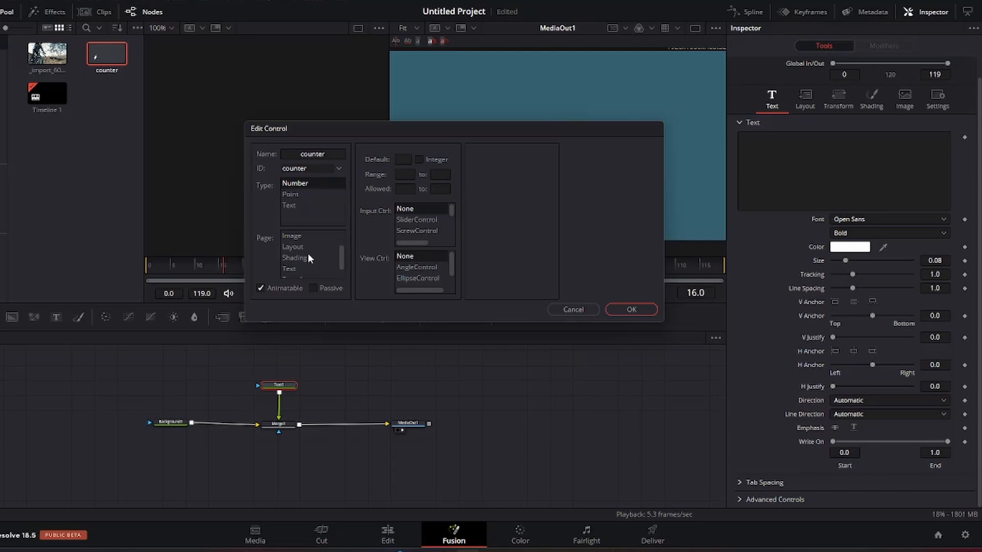
{"action": "left_click", "coordinate": [302, 267]}
{"action": "left_click", "coordinate": [405, 177]}
{"action": "type", "text": "0"}
{"action": "left_click", "coordinate": [439, 177]}
{"action": "type", "text": "20000"}
{"action": "left_click", "coordinate": [416, 219]}
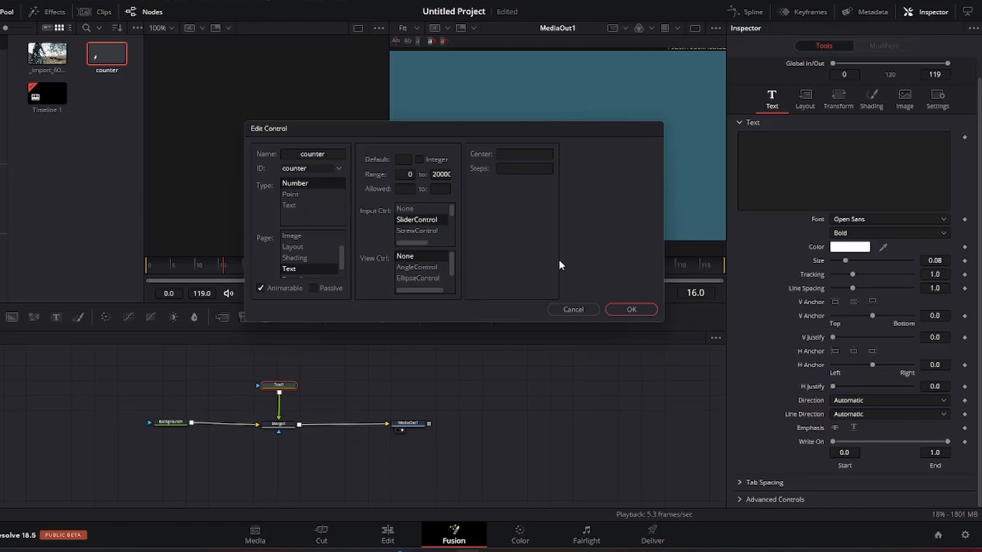
{"action": "left_click", "coordinate": [630, 310]}
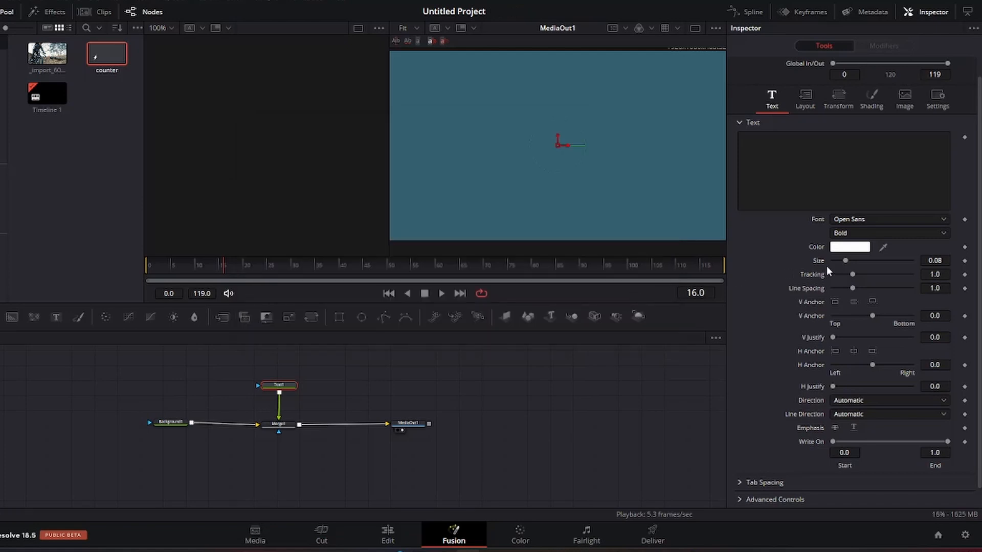
Add an expression to Text1's text content and link it to the custom counter control.
{"action": "scroll", "coordinate": [814, 278], "scroll_direction": "down", "scroll_amount": 1}
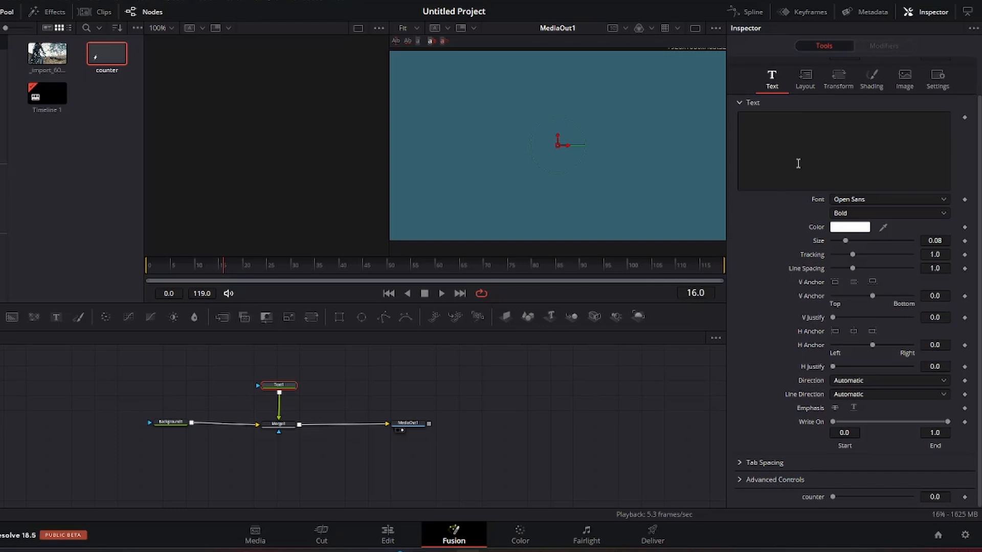
{"action": "right_click", "coordinate": [767, 174]}
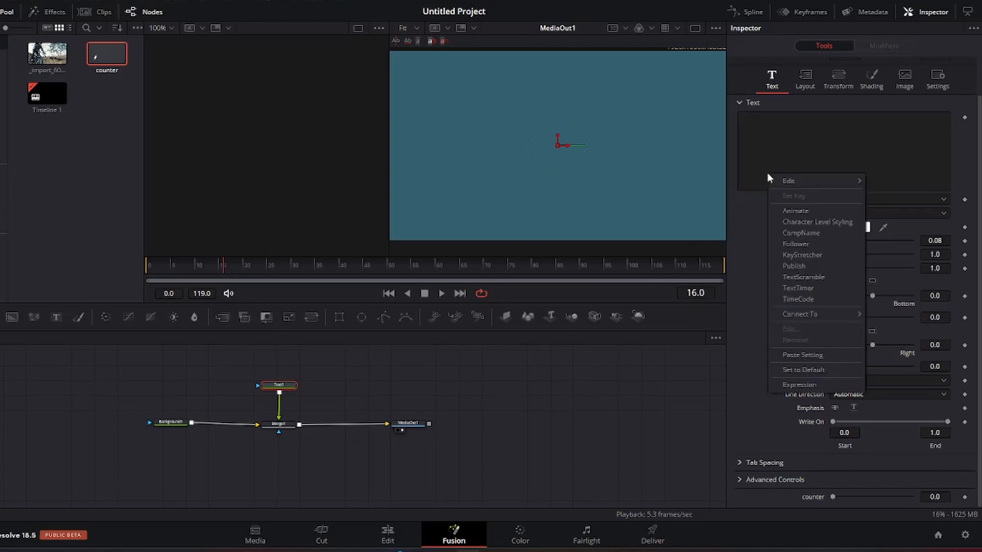
{"action": "left_click", "coordinate": [799, 386]}
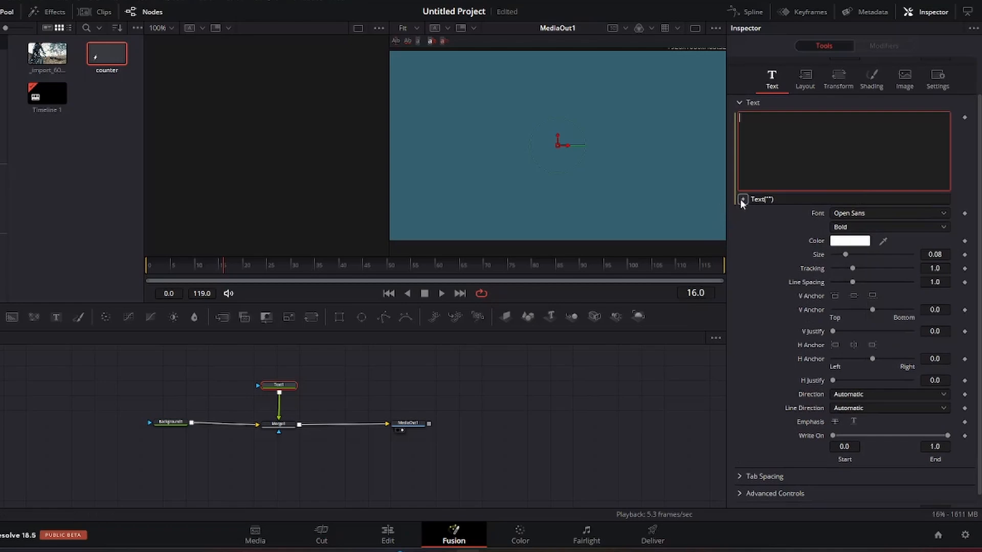
{"action": "left_click_drag", "start_coordinate": [740, 200], "coordinate": [823, 498]}
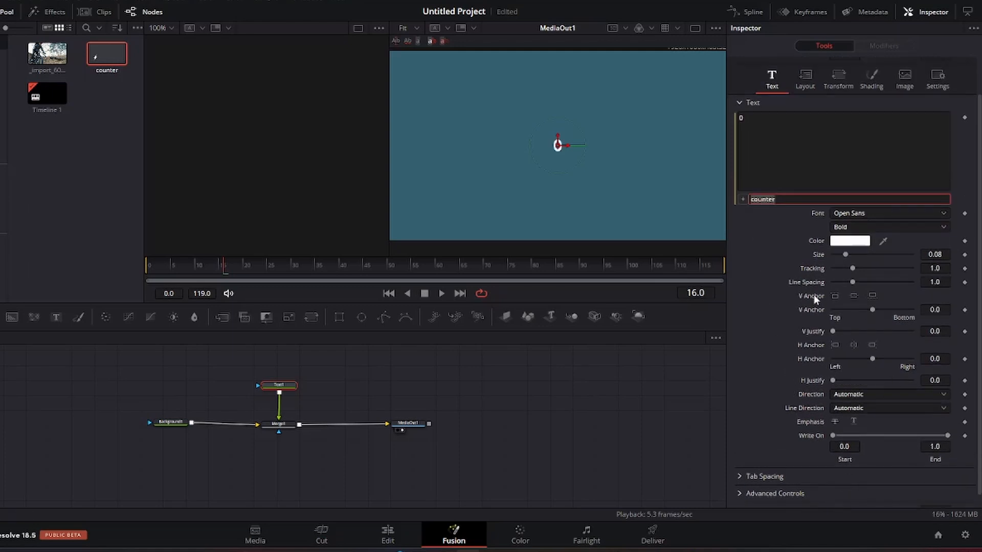
Enlarge the counter text to a size of about 0.36 and set its Open Sans style to Extrabold.
{"action": "scroll", "coordinate": [778, 193], "scroll_direction": "down", "scroll_amount": 1}
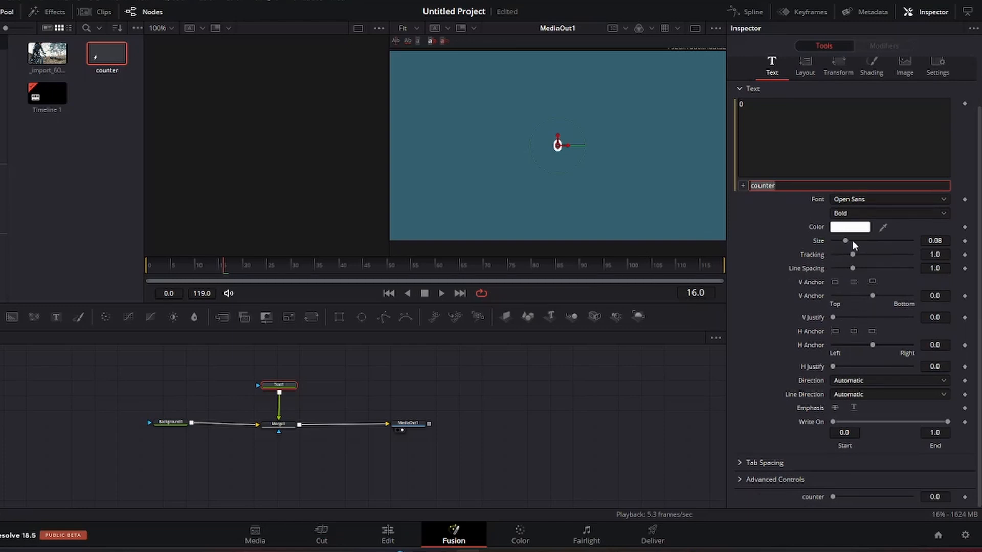
{"action": "left_click_drag", "start_coordinate": [847, 240], "coordinate": [891, 252]}
{"action": "left_click", "coordinate": [906, 215]}
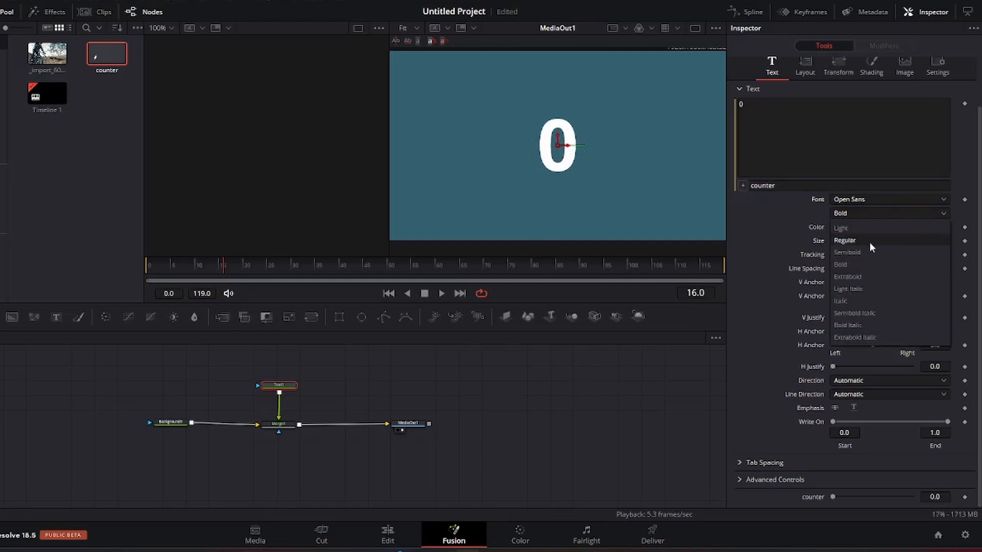
{"action": "left_click", "coordinate": [862, 273]}
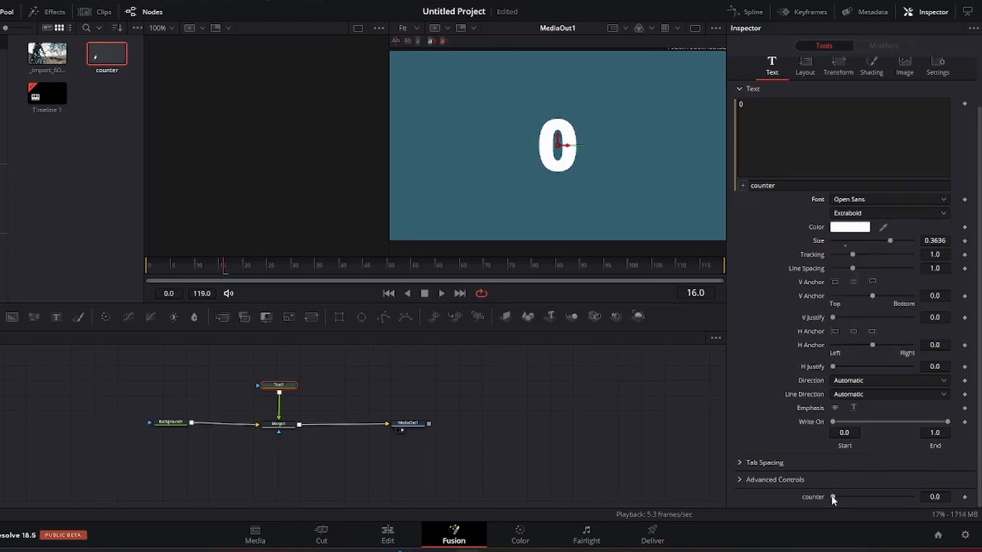
Raise the counter control to its maximum of 20000.
{"action": "left_click_drag", "start_coordinate": [833, 497], "coordinate": [924, 502]}
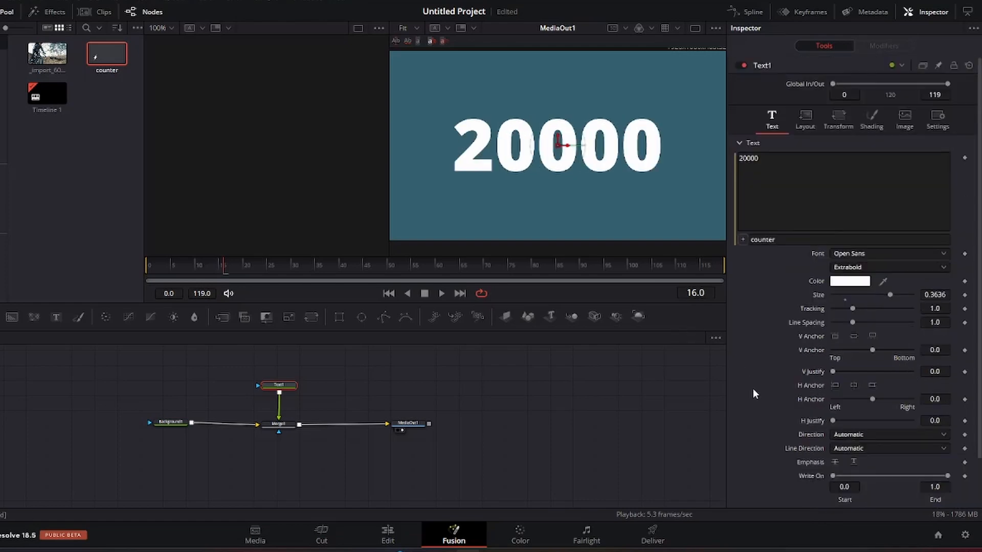
{"action": "scroll", "coordinate": [806, 437], "scroll_direction": "down", "scroll_amount": 3}
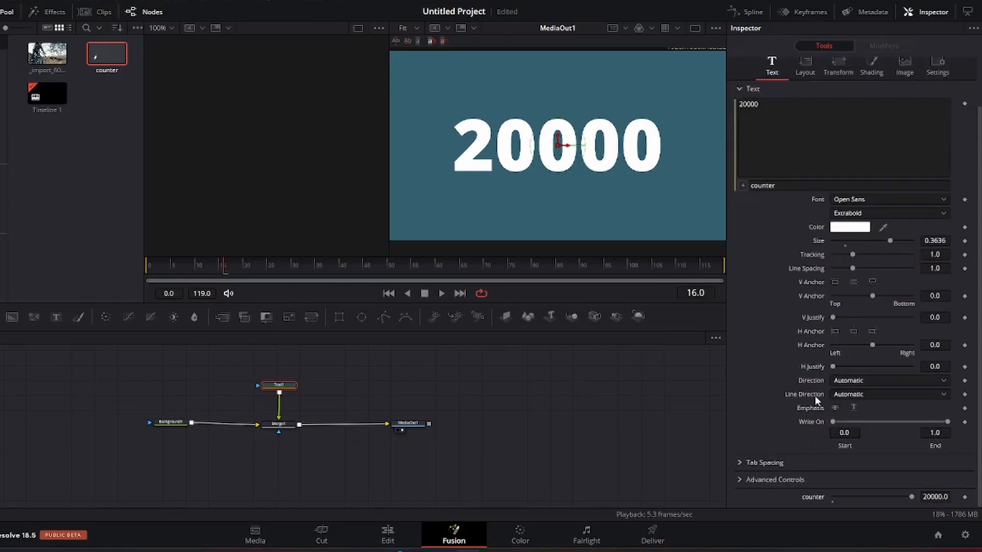
Add a dollar sign before the number by changing the text expression to "$"..counter, and refresh the text with the counter slider.
{"action": "scroll", "coordinate": [815, 396], "scroll_direction": "up", "scroll_amount": 3}
{"action": "left_click", "coordinate": [753, 239]}
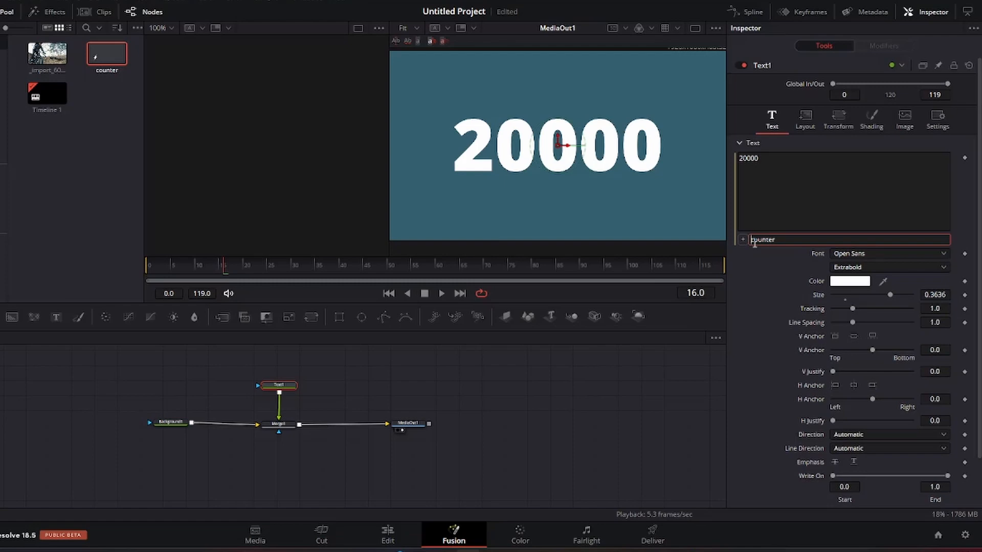
{"action": "type", "text": "\""}
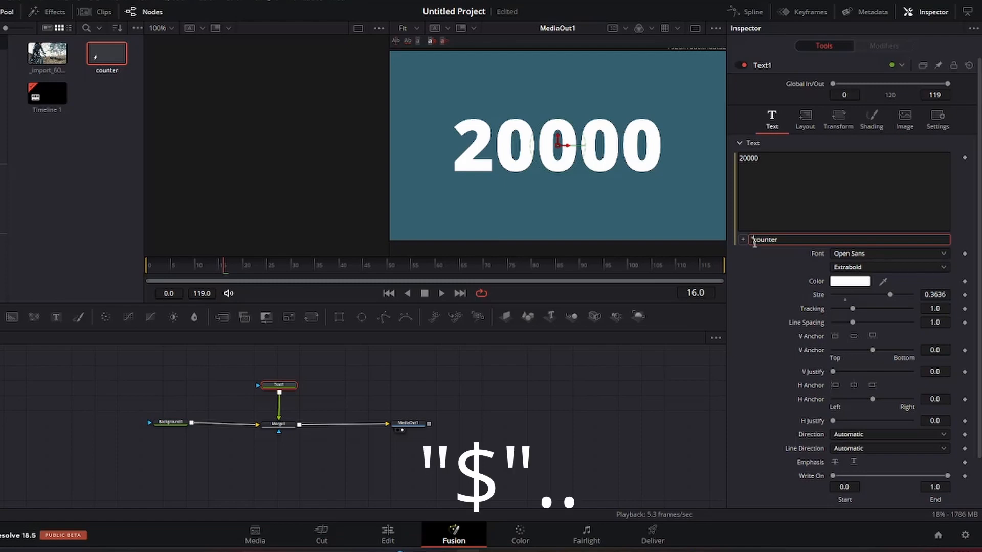
{"action": "type", "text": "$\".."}
{"action": "scroll", "coordinate": [927, 424], "scroll_direction": "down", "scroll_amount": 3}
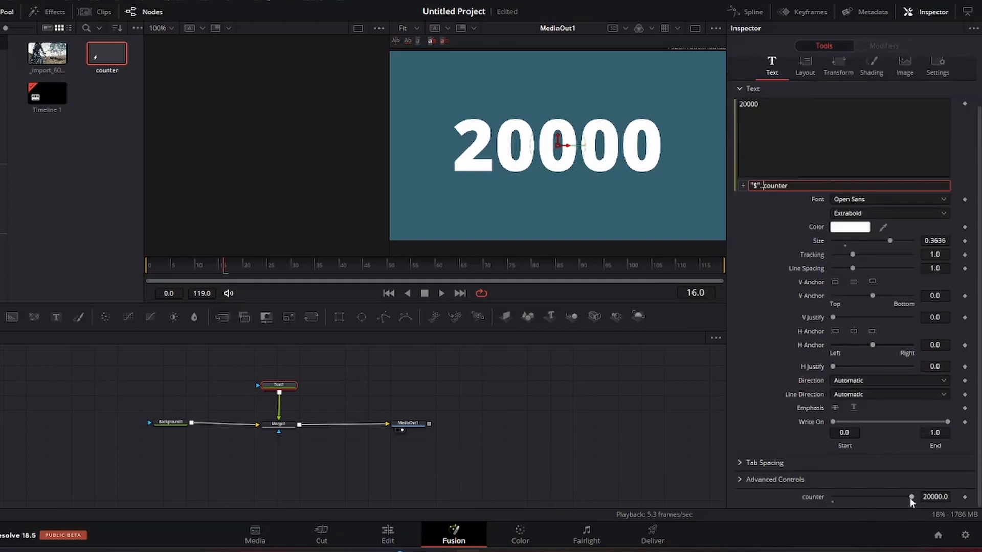
{"action": "mouse_move", "coordinate": [910, 498]}
{"action": "left_mouse_down"}
{"action": "mouse_move", "coordinate": [820, 500]}
{"action": "mouse_move", "coordinate": [929, 501]}
{"action": "left_mouse_up"}
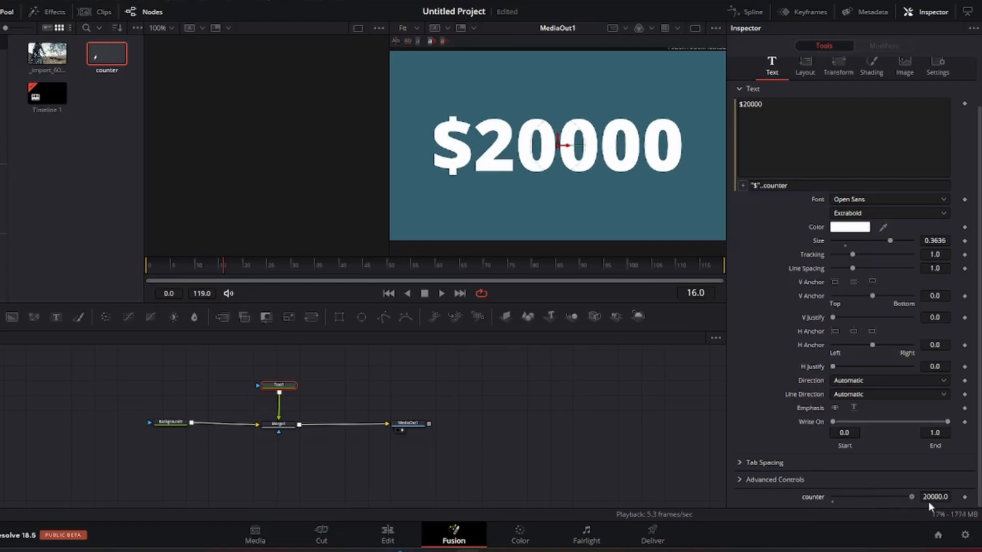
Place the dollar sign after the number by changing the text expression to counter.."$", and refresh the text with the counter slider.
{"action": "left_click", "coordinate": [764, 186]}
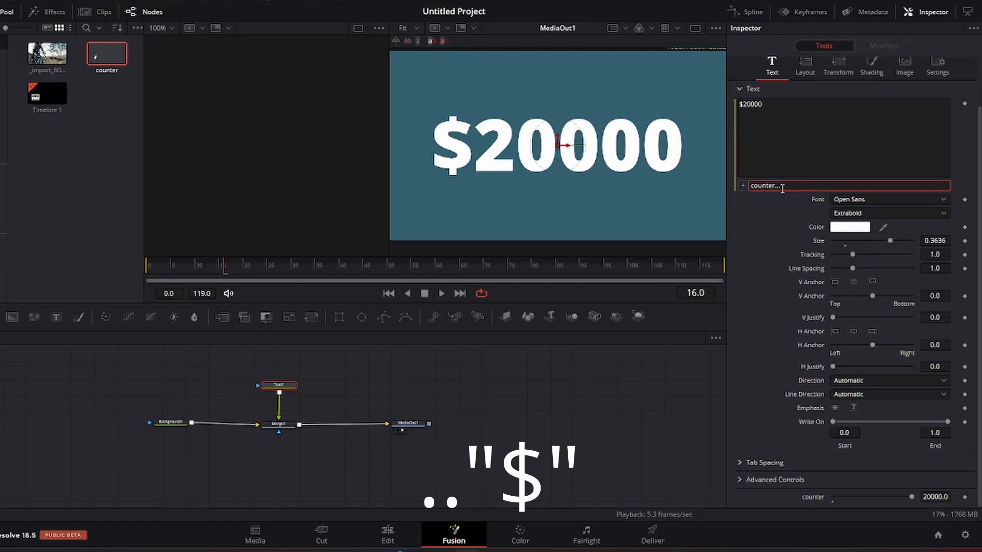
{"action": "type", "text": "\"$"}
{"action": "left_click_drag", "start_coordinate": [910, 496], "coordinate": [863, 495]}
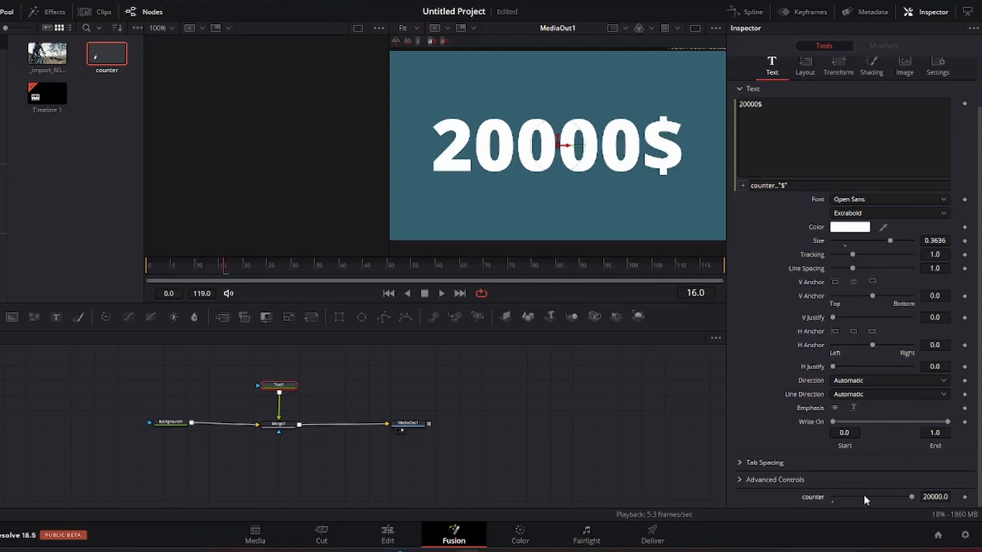